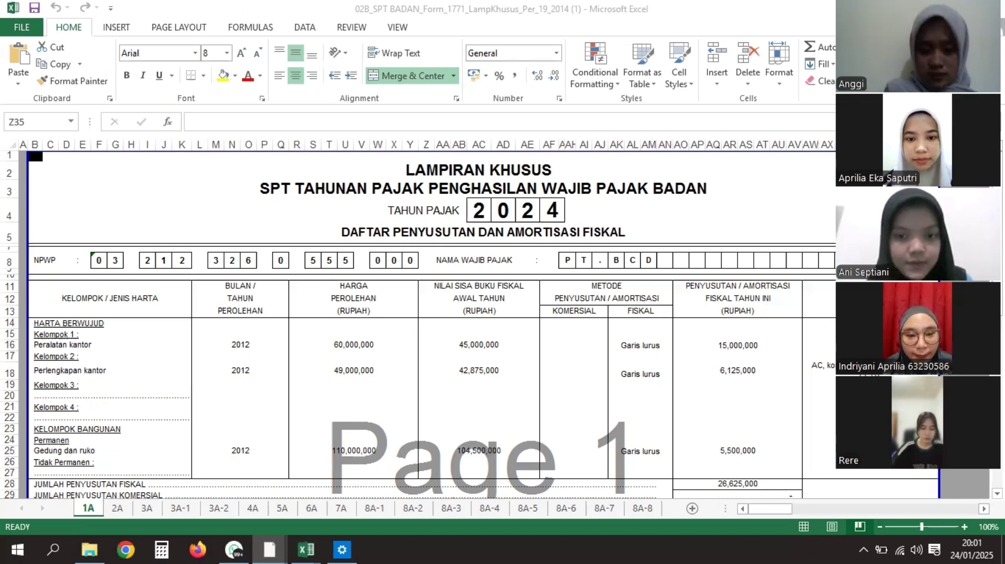
- Examine the fiscal depreciation and amortisation list on sheet 1A, from the tangible assets down to the signature block
key(alt+Tab)
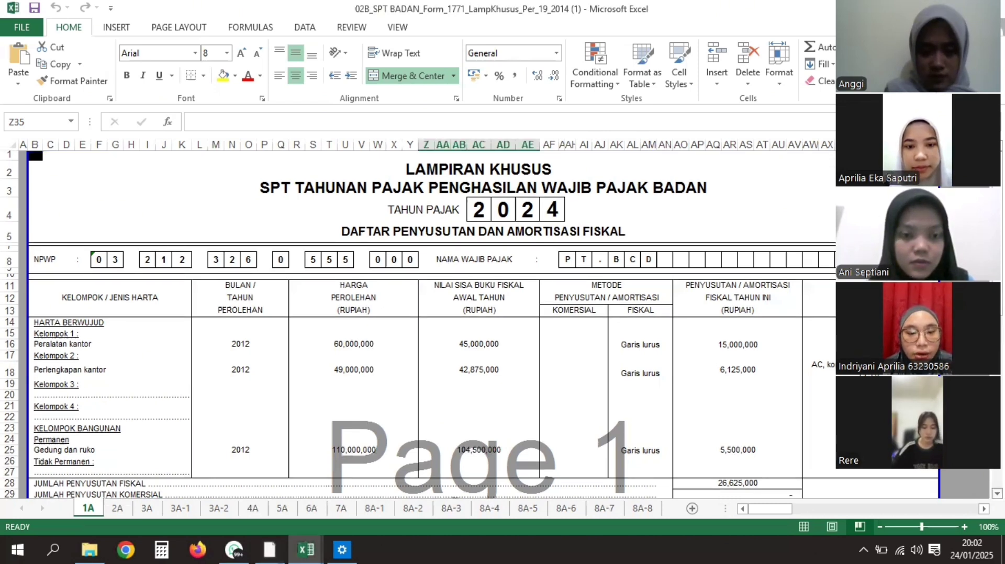
scroll(471, 325, down, 1)
scroll(471, 325, down, 1)
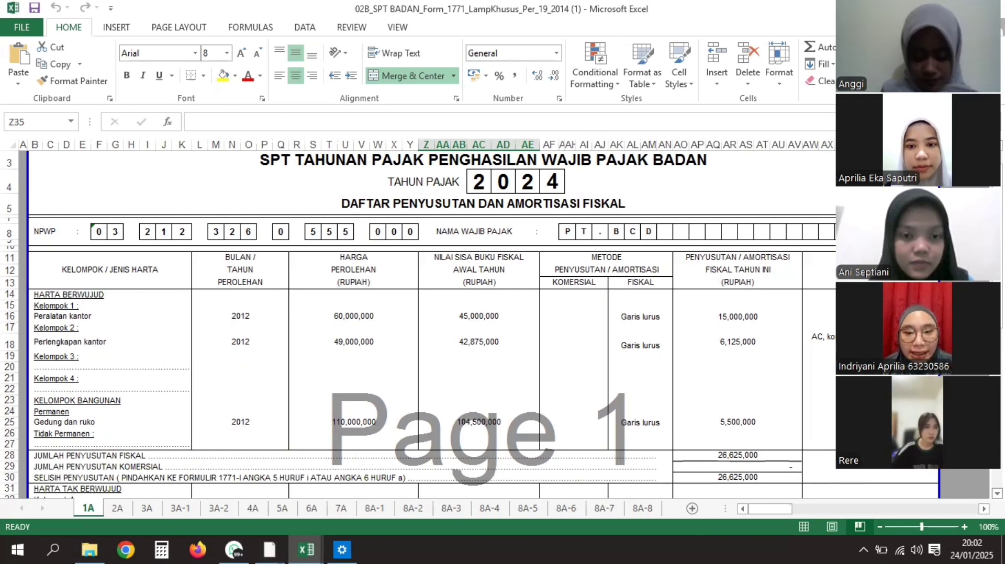
scroll(429, 319, down, 1)
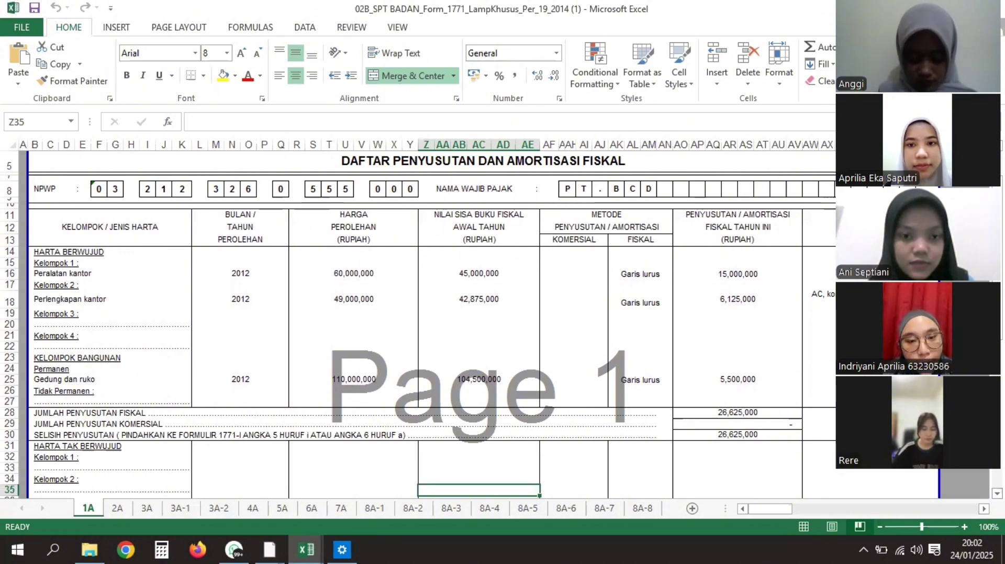
scroll(469, 326, down, 1)
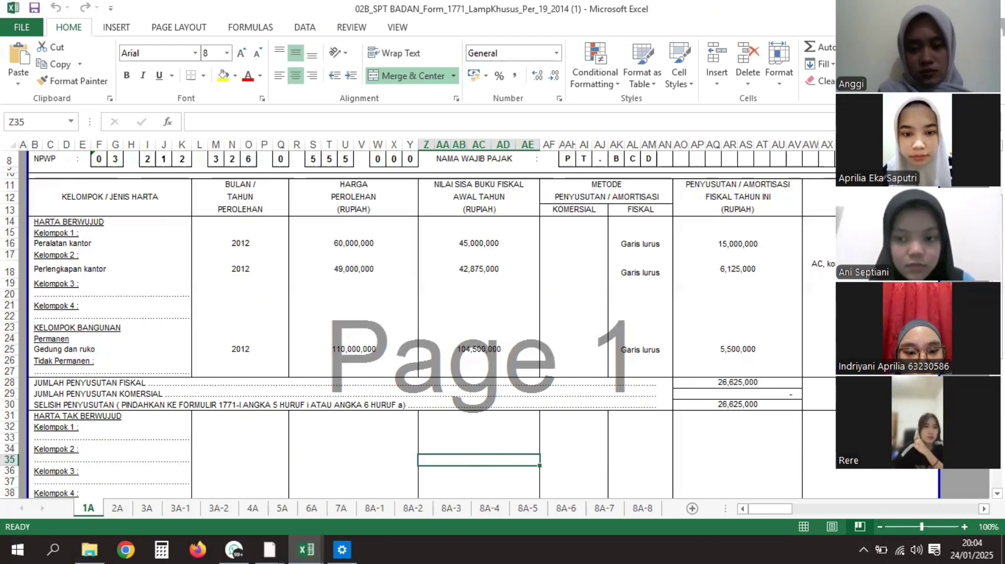
scroll(419, 325, down, 1)
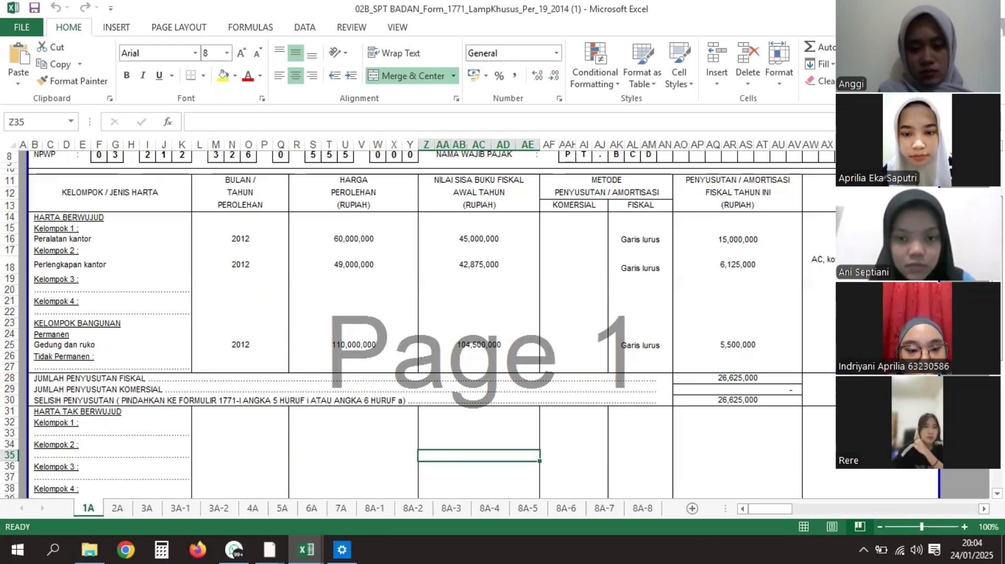
scroll(418, 325, down, 5)
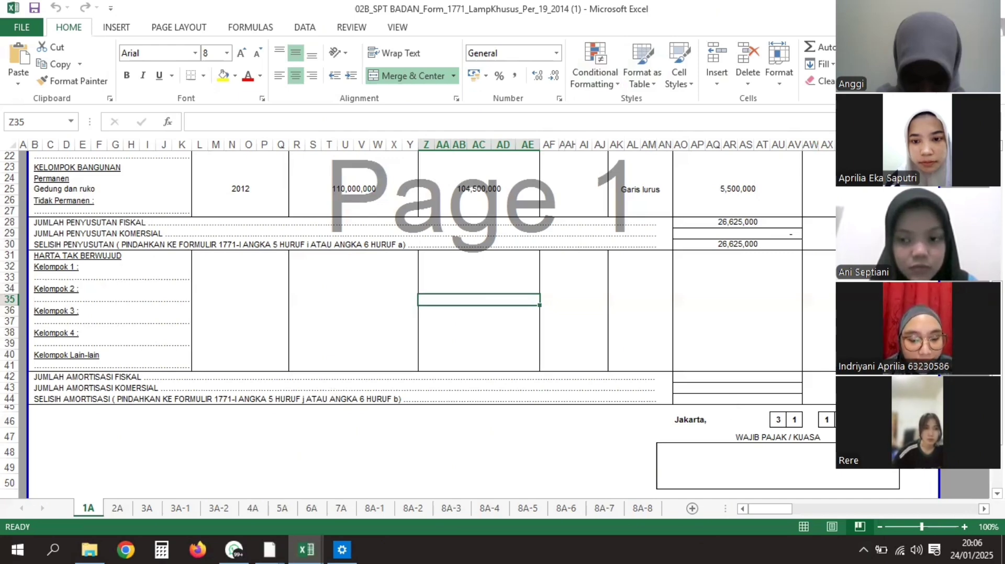
scroll(546, 227, down, 2)
- Show sheet 2A and look over its fiscal loss compensation table
key(ctrl+Page_Down)
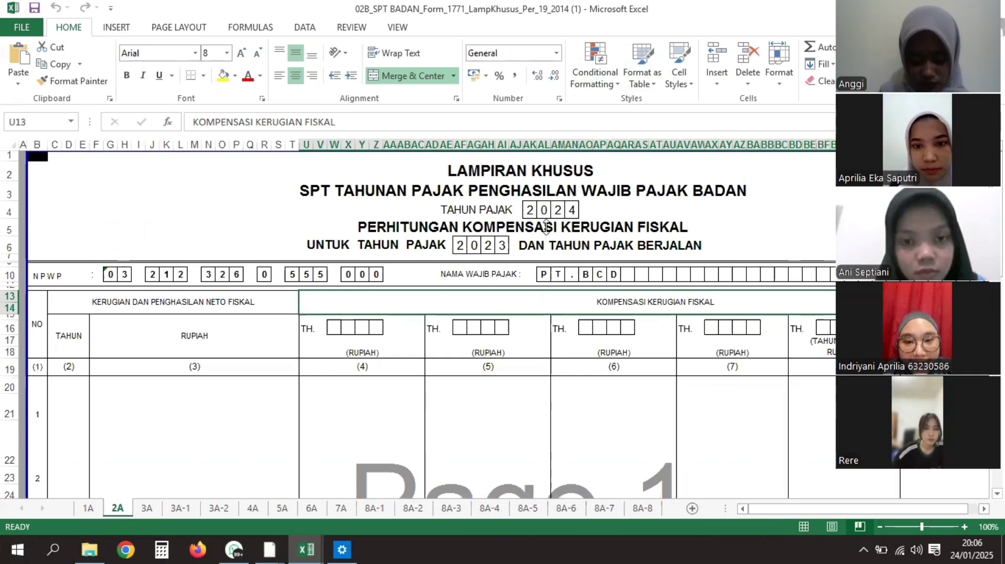
scroll(506, 292, down, 1)
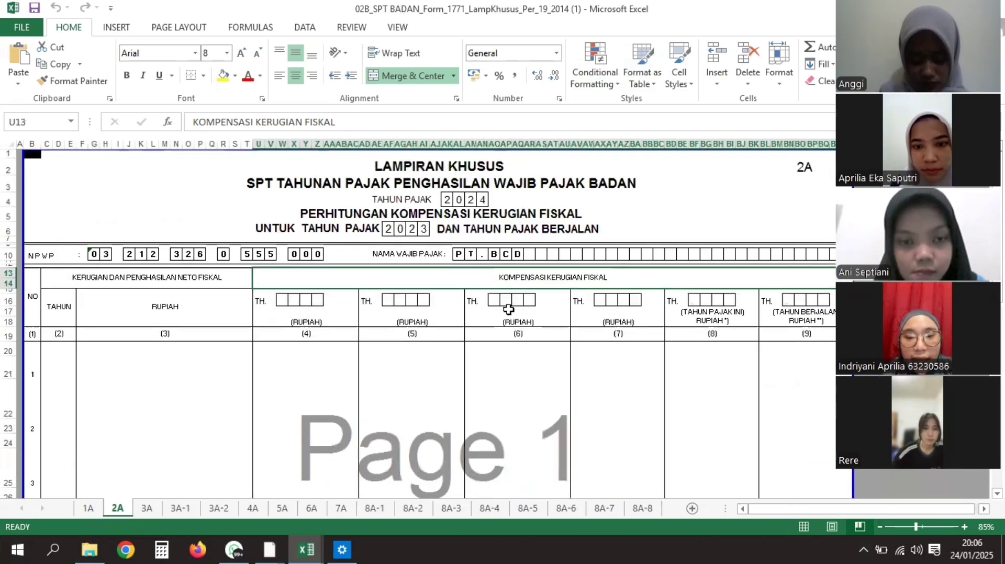
scroll(508, 312, down, 3)
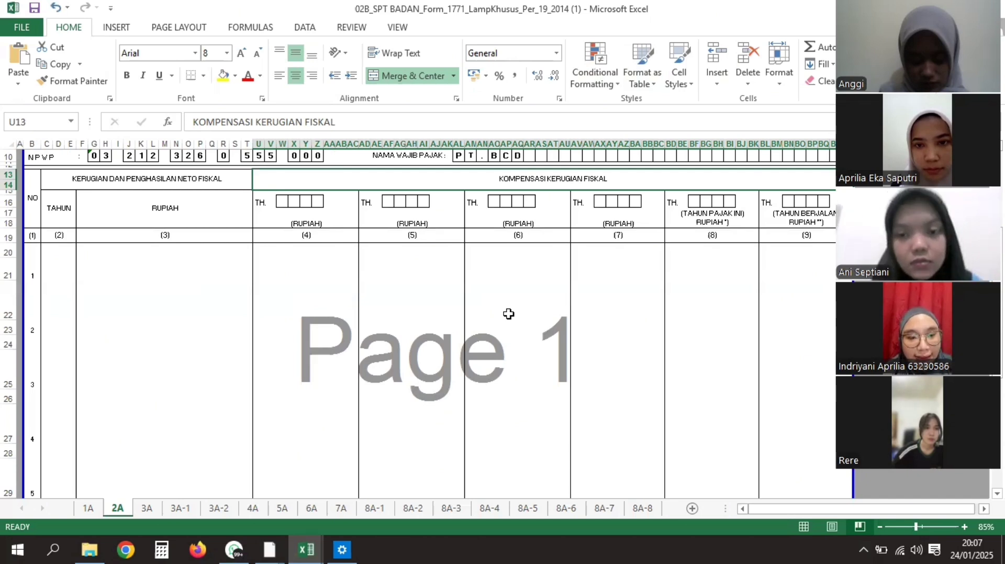
- View the related-party transaction statements on sheets 3A and 3A-1
key(ctrl+Page_Down)
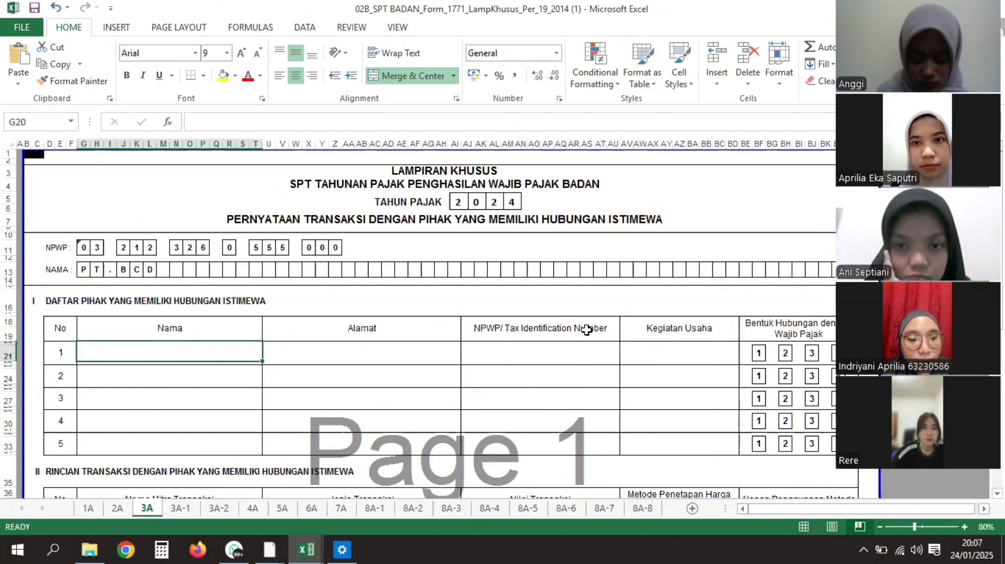
key(ctrl+Page_Down)
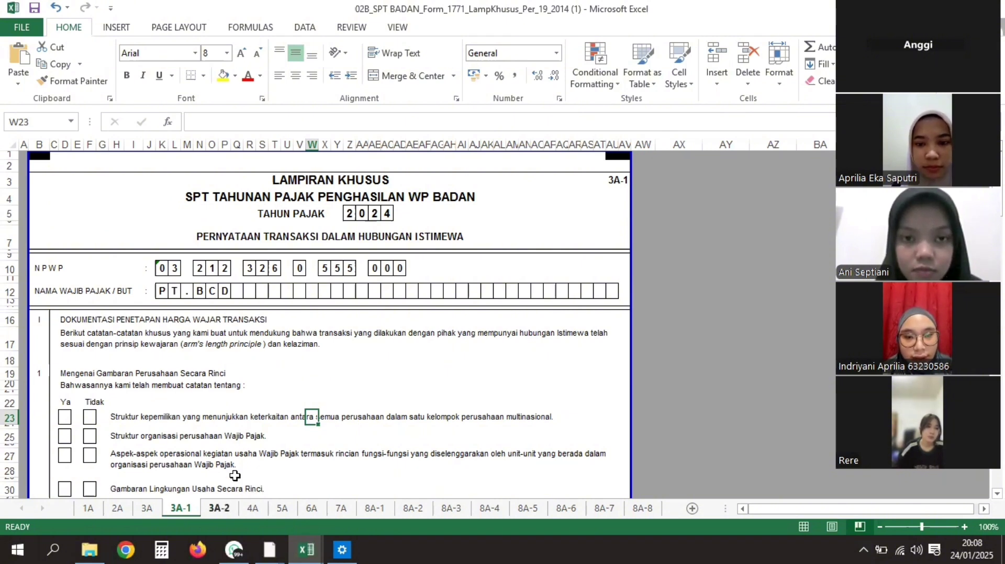
click(269, 549)
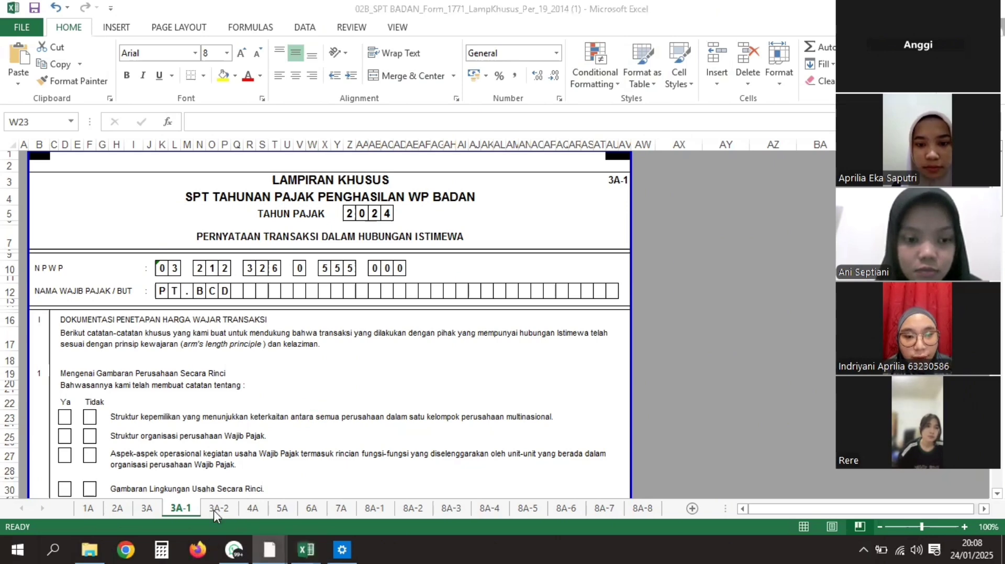
click(567, 425)
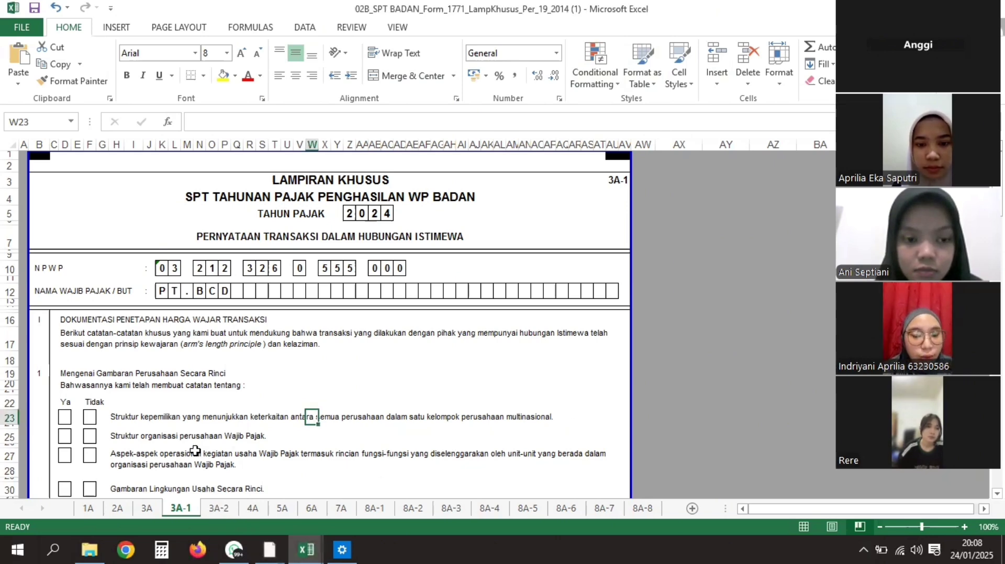
- View sheets 3A-2, 4A, 5A, 6A and 7A in turn, ending at the foreign tax credit form
click(219, 509)
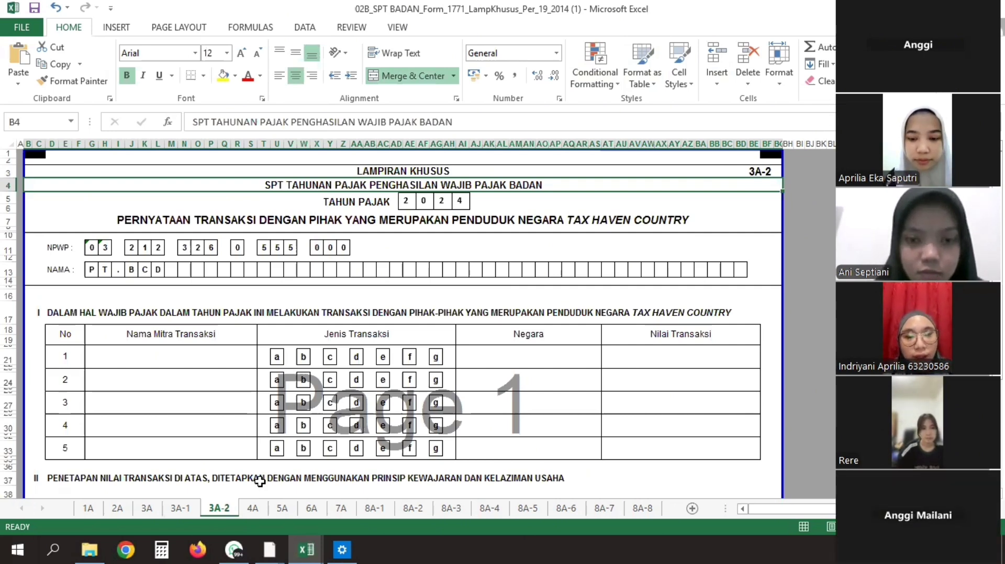
click(255, 509)
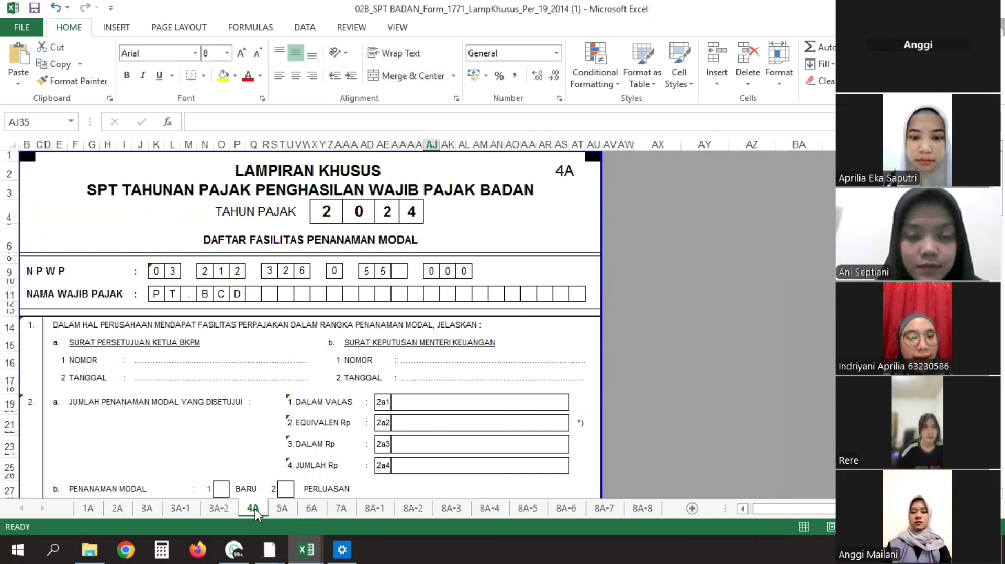
click(282, 508)
mouse_move(264, 548)
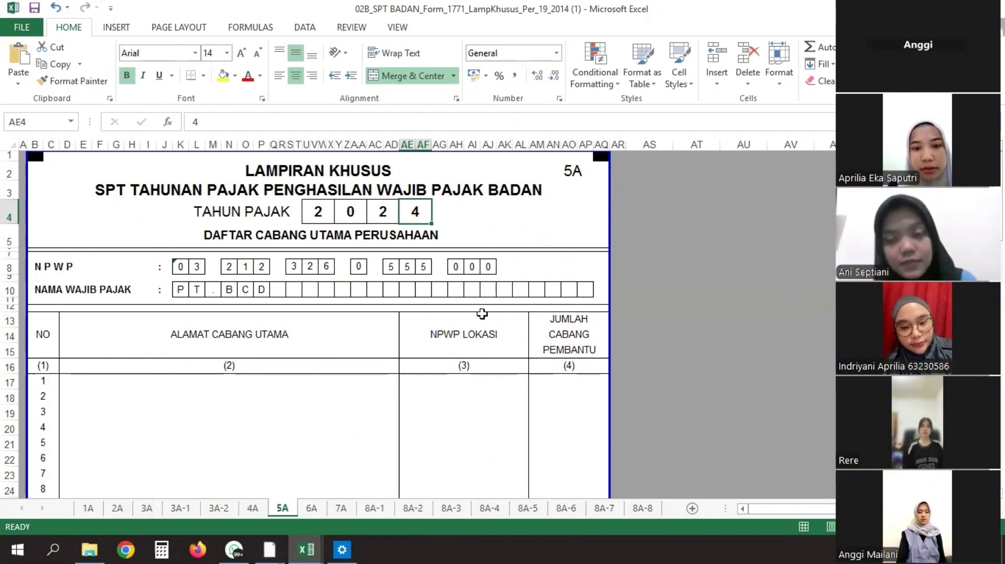
click(315, 507)
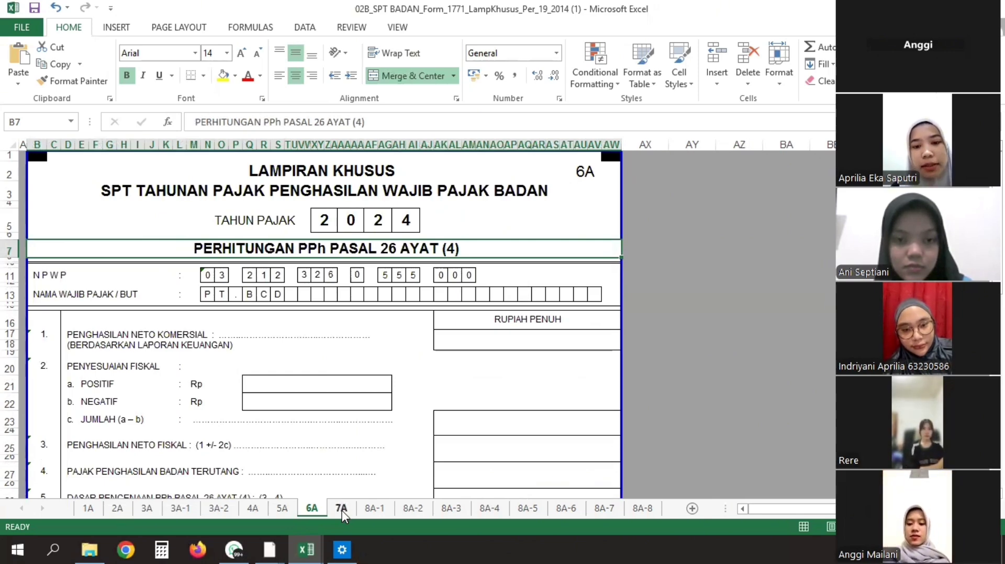
click(341, 510)
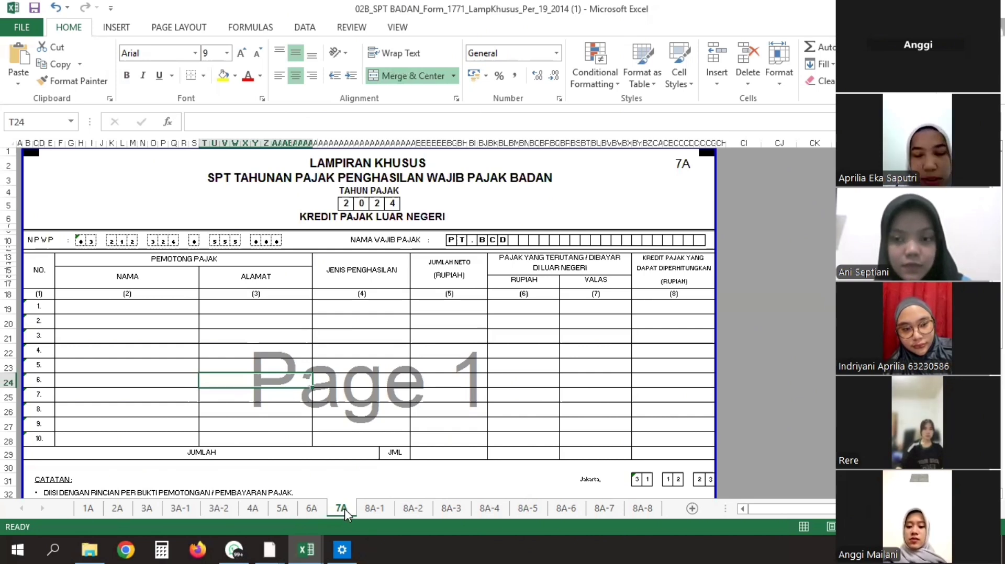
- Examine the manufacturing company transcript on sheet 8A-1, covering its balance sheet and profit and loss elements
click(374, 508)
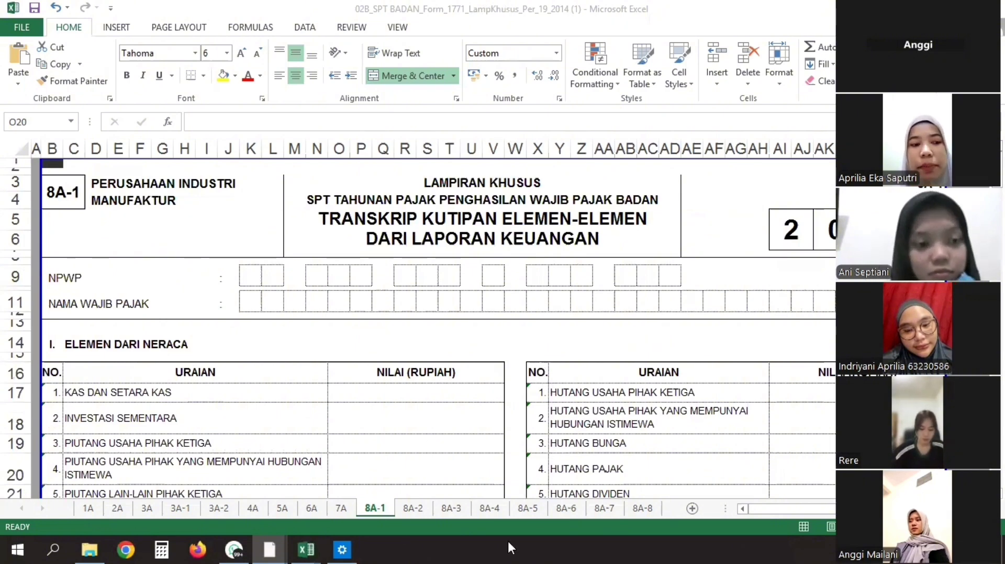
scroll(527, 442, down, 3)
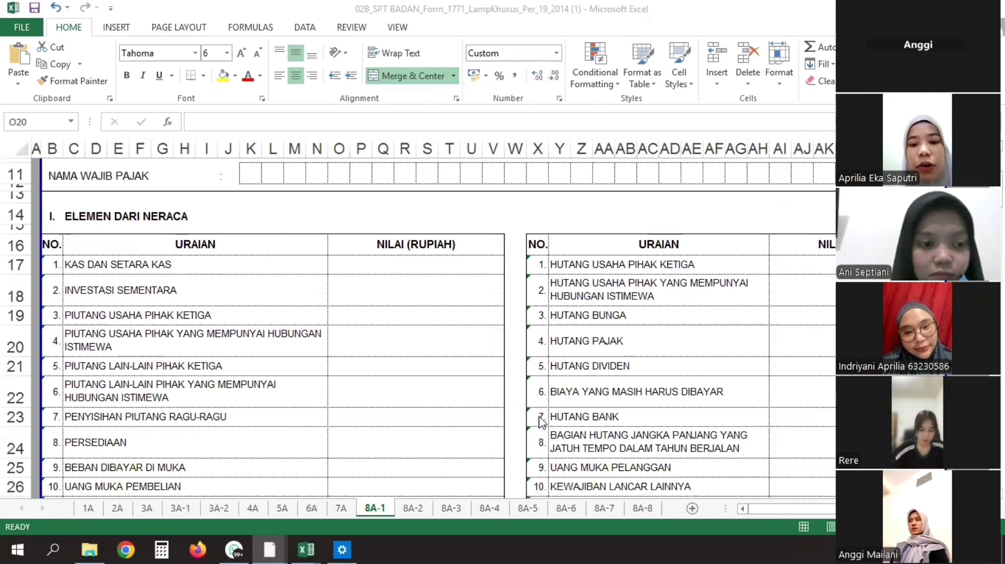
scroll(540, 419, down, 6)
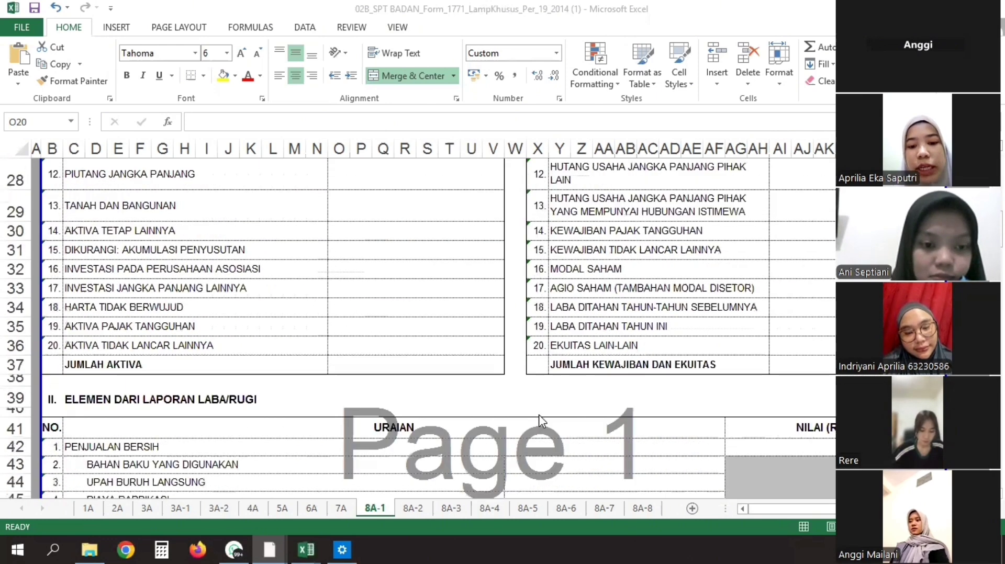
scroll(540, 419, down, 2)
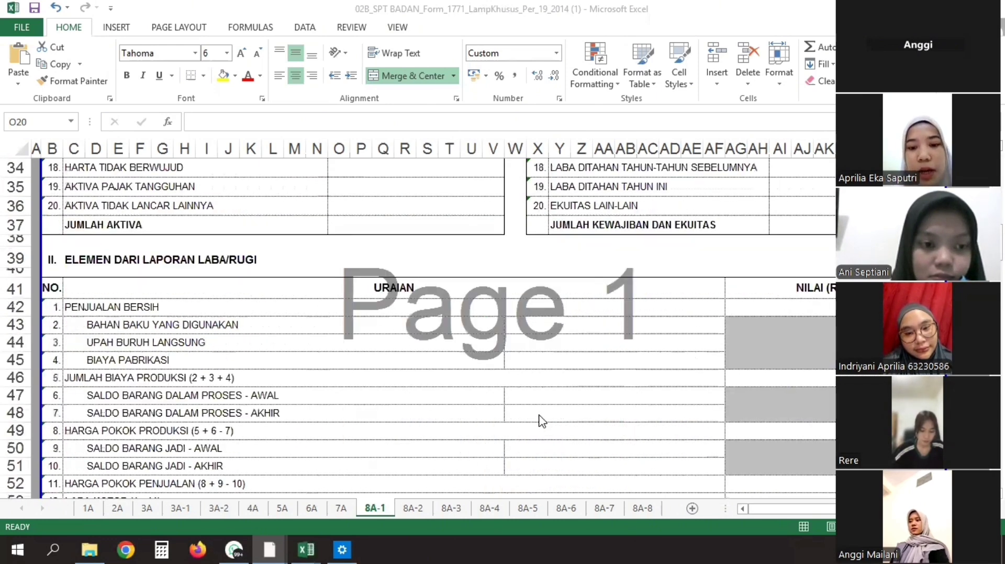
scroll(539, 424, down, 1)
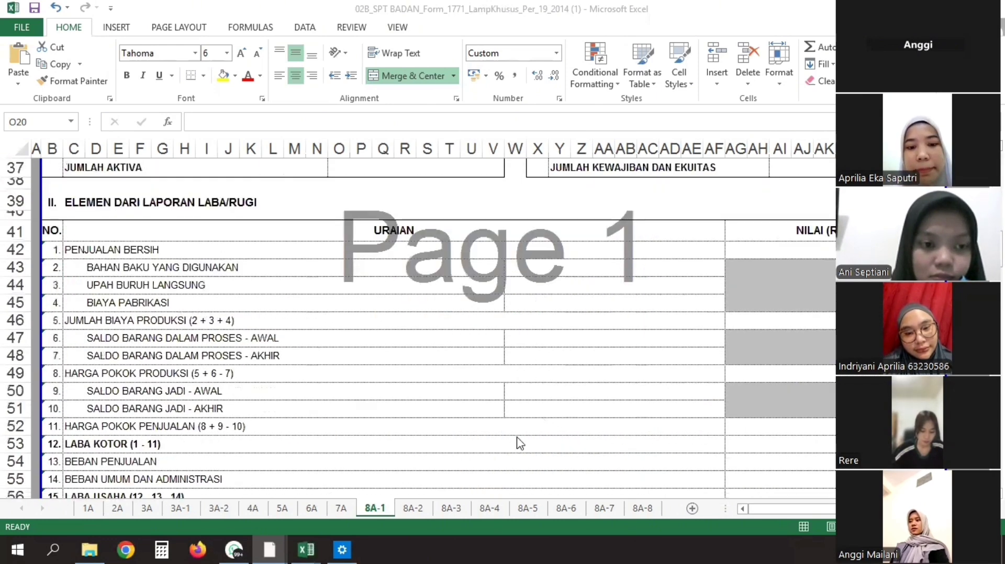
- Examine the trading company transcript on sheet 8A-2, from the taxpayer details to the profit and loss elements
click(408, 508)
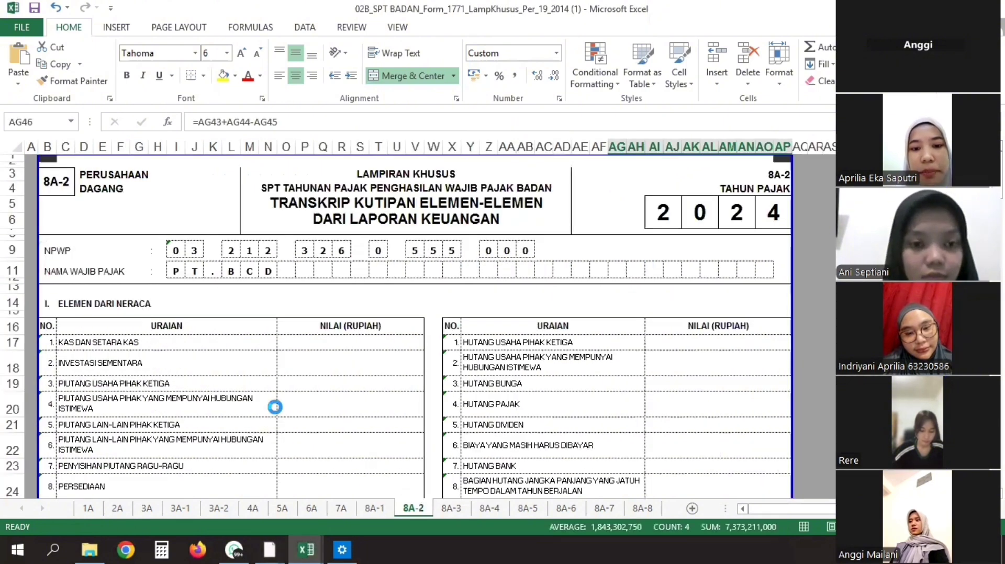
scroll(577, 493, up, 2)
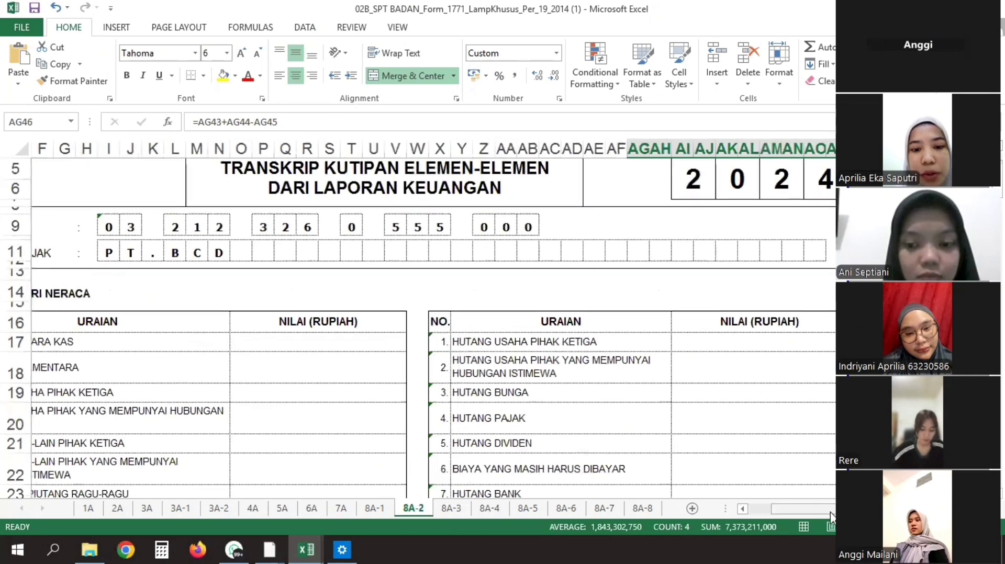
drag(831, 511, 735, 514)
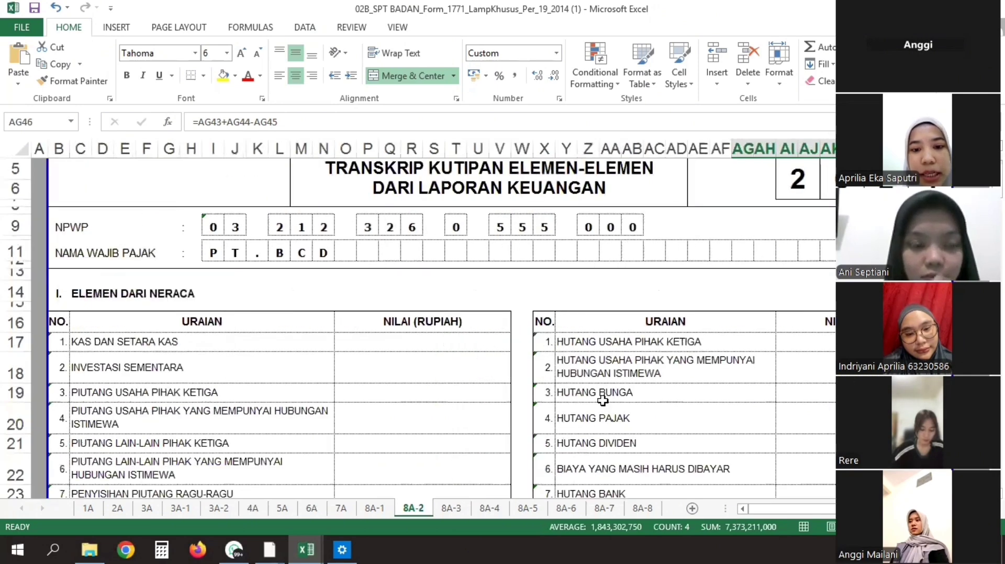
scroll(603, 401, up, 1)
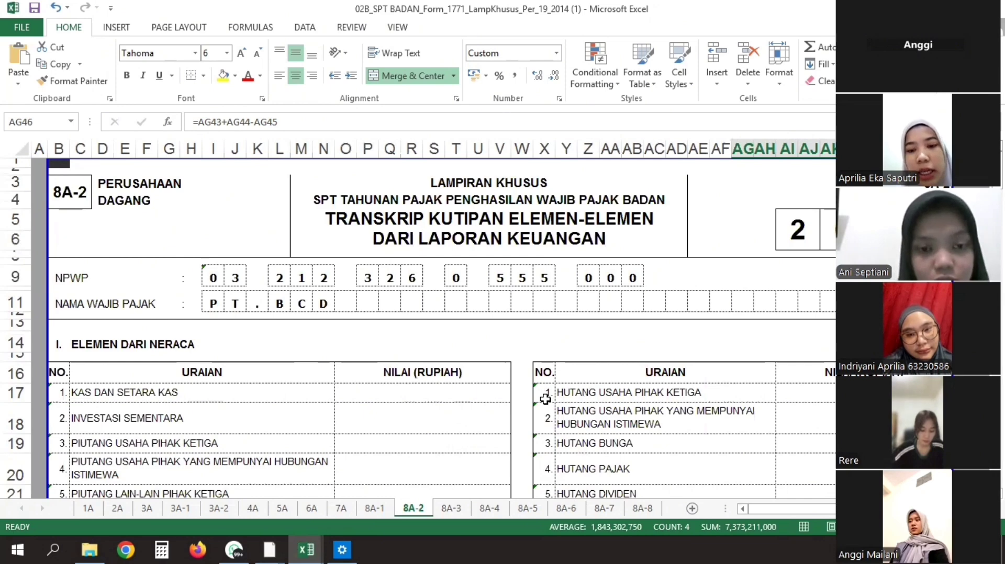
scroll(546, 399, down, 13)
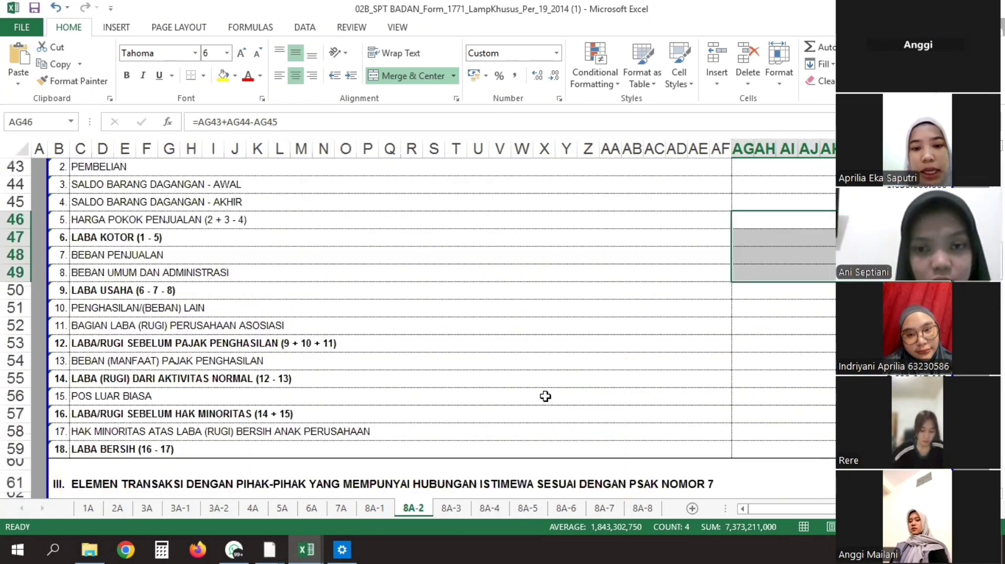
scroll(546, 397, up, 1)
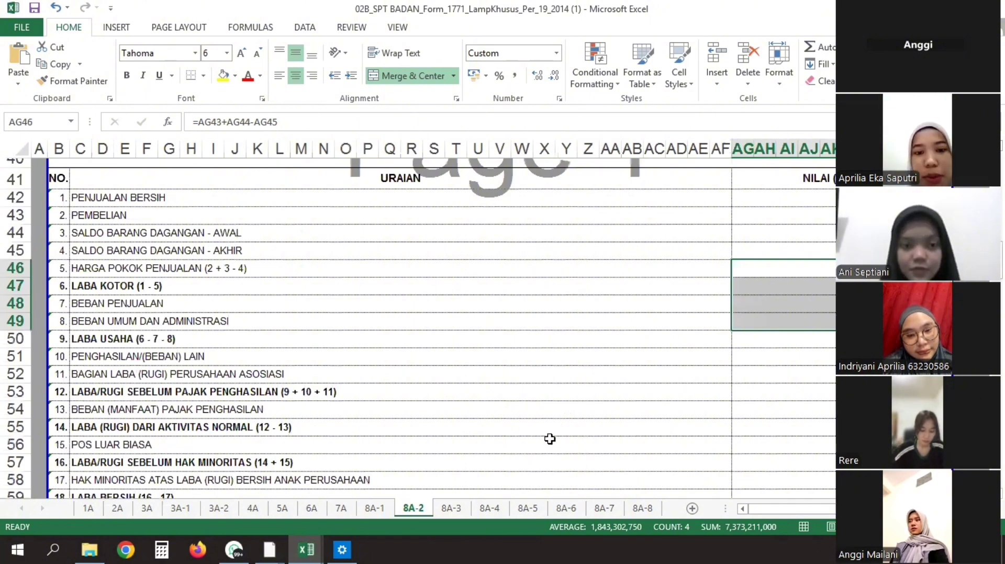
scroll(626, 397, up, 1)
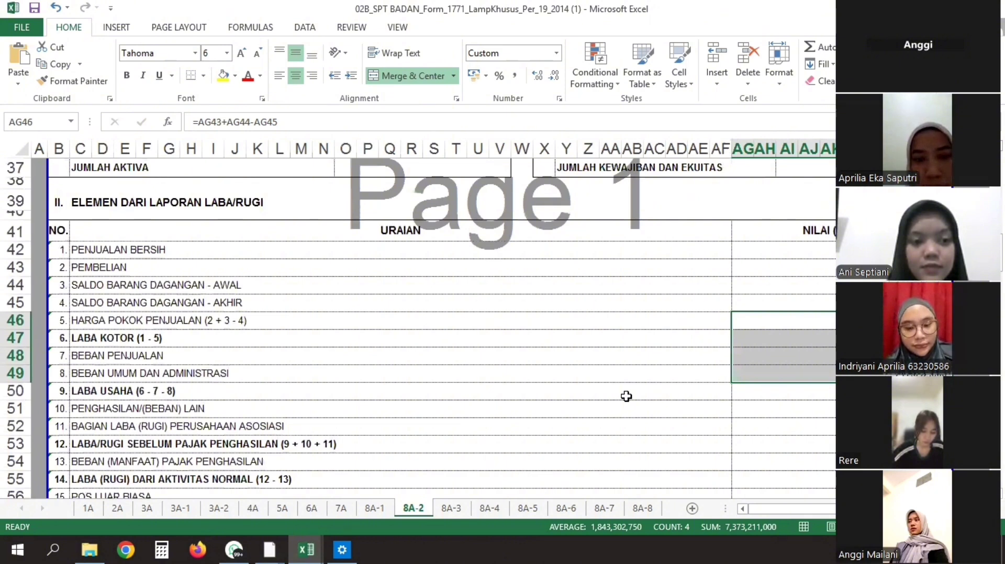
- Increase the display brightness
key(XF86MonBrightnessUp)
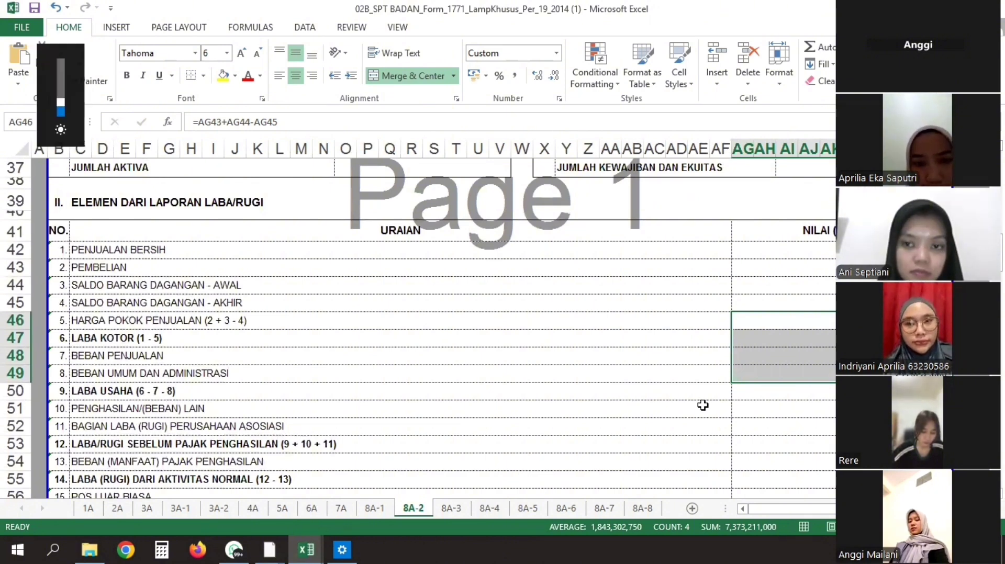
key(XF86MonBrightnessUp)
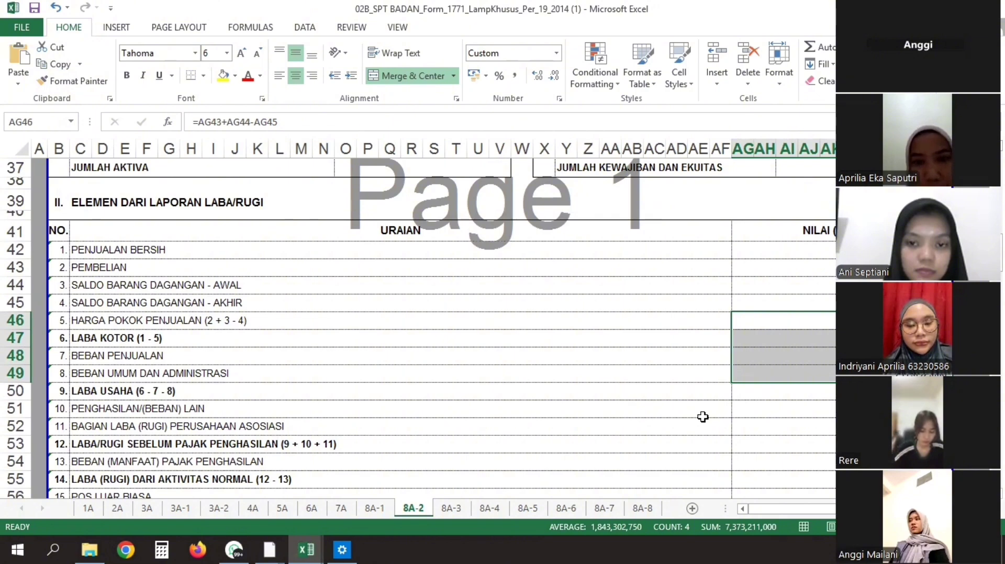
- Check the other income value in AG51 on sheet 8A-2, and review the related-party transactions and PERNYATAAN sections
click(751, 410)
scroll(756, 436, down, 3)
scroll(755, 436, down, 1)
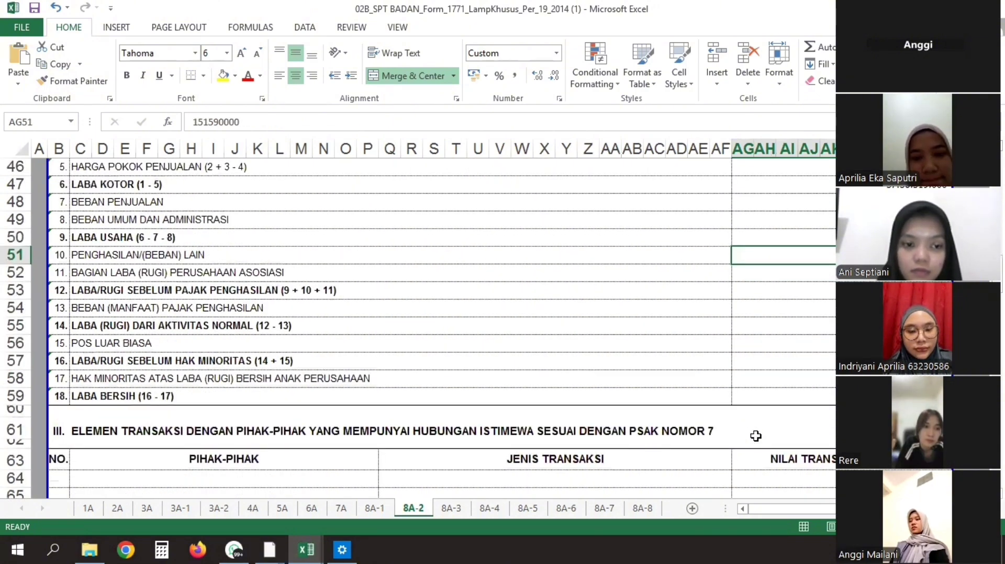
scroll(756, 435, down, 6)
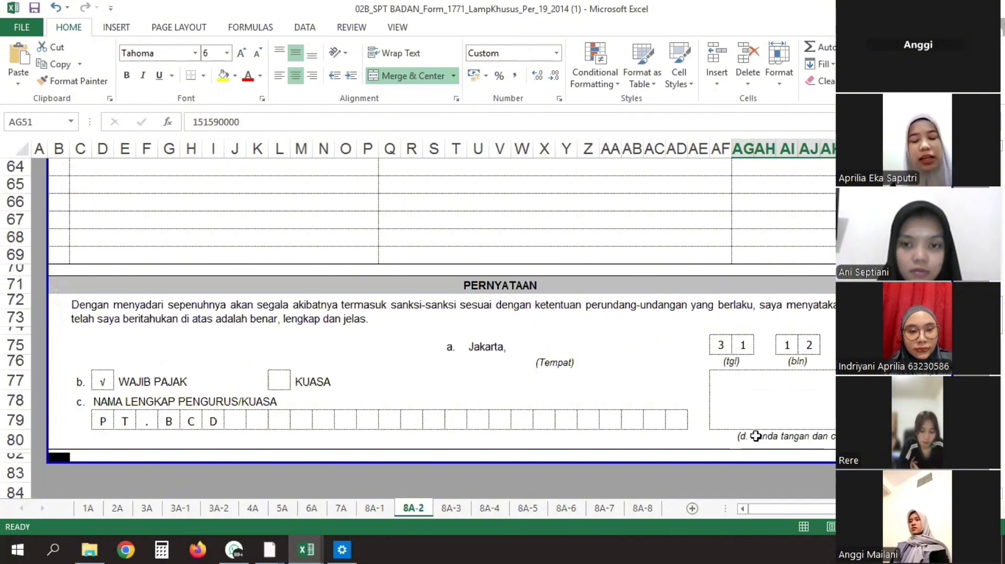
scroll(755, 436, up, 4)
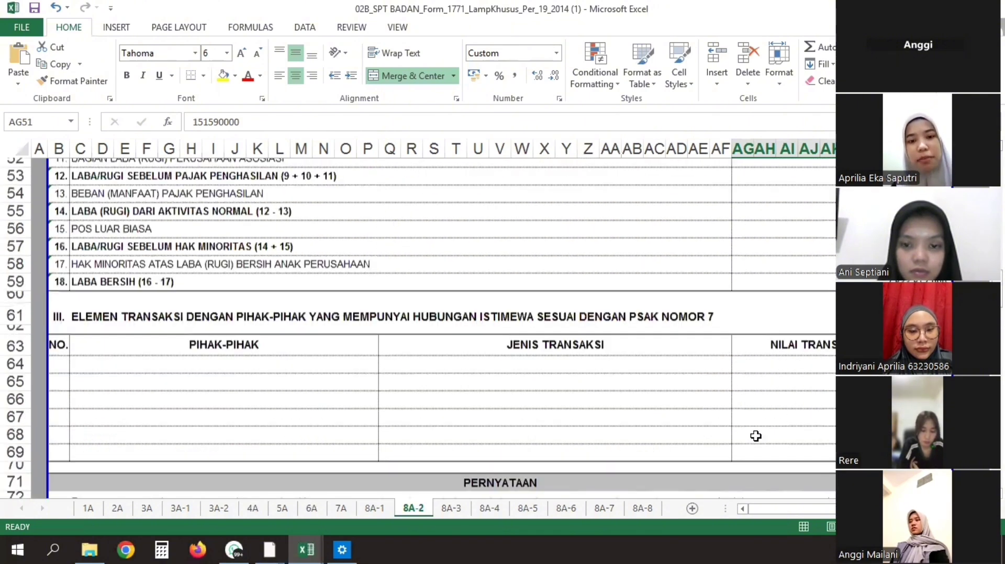
- Go back to the profit and loss elements on sheet 8A-2 and check the LABA BERSIH formula in AG59
scroll(755, 436, up, 1)
scroll(755, 436, up, 2)
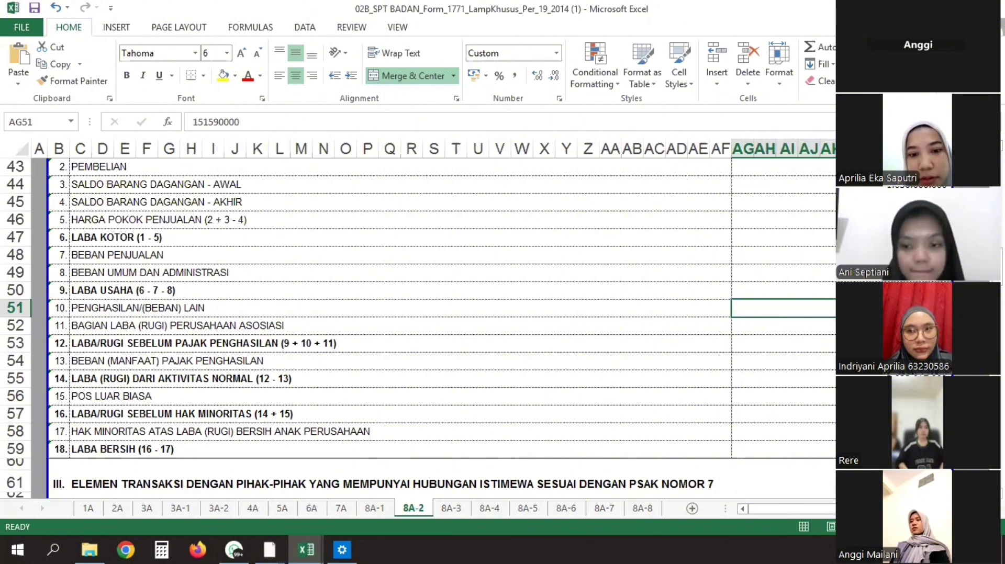
click(858, 449)
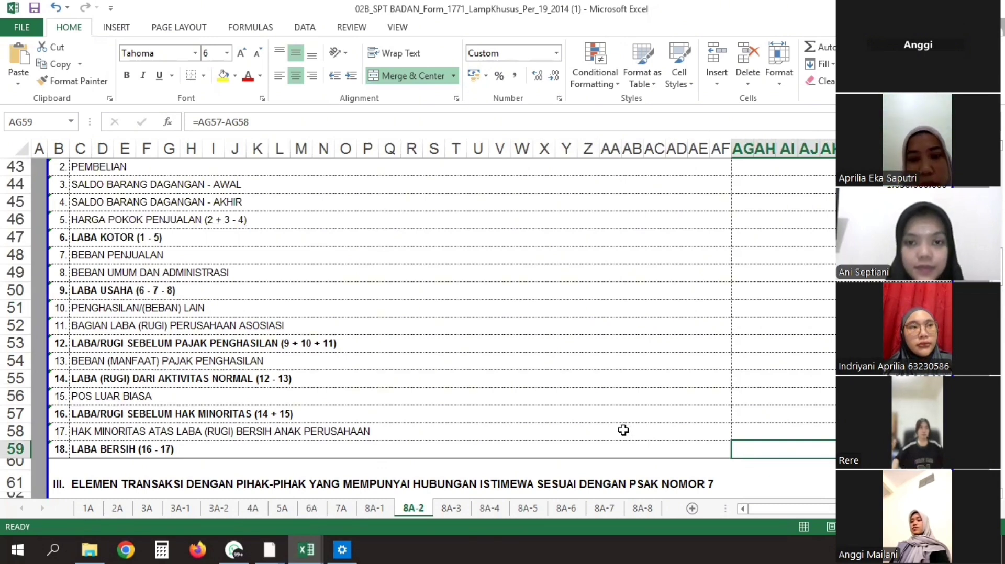
- Look through the transcript sheets 8A-3 to 8A-8, covering conventional and sharia banks, insurance, non-qualified companies and the remaining forms
click(455, 510)
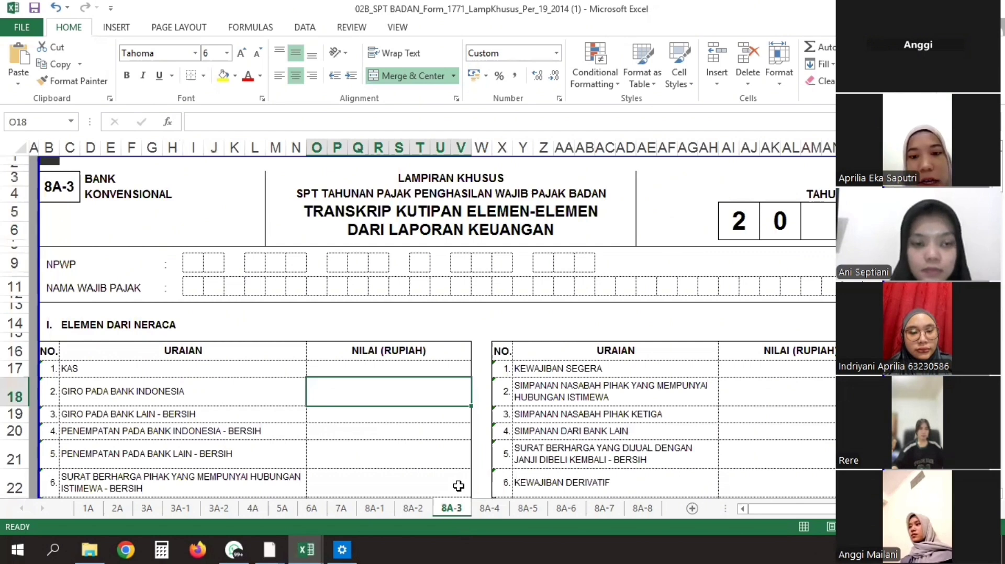
click(485, 516)
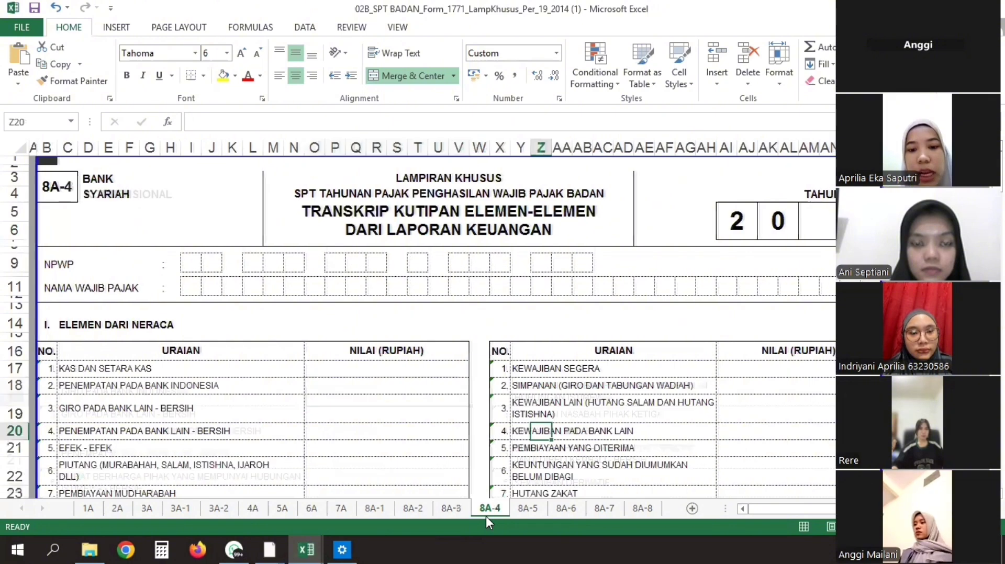
click(526, 508)
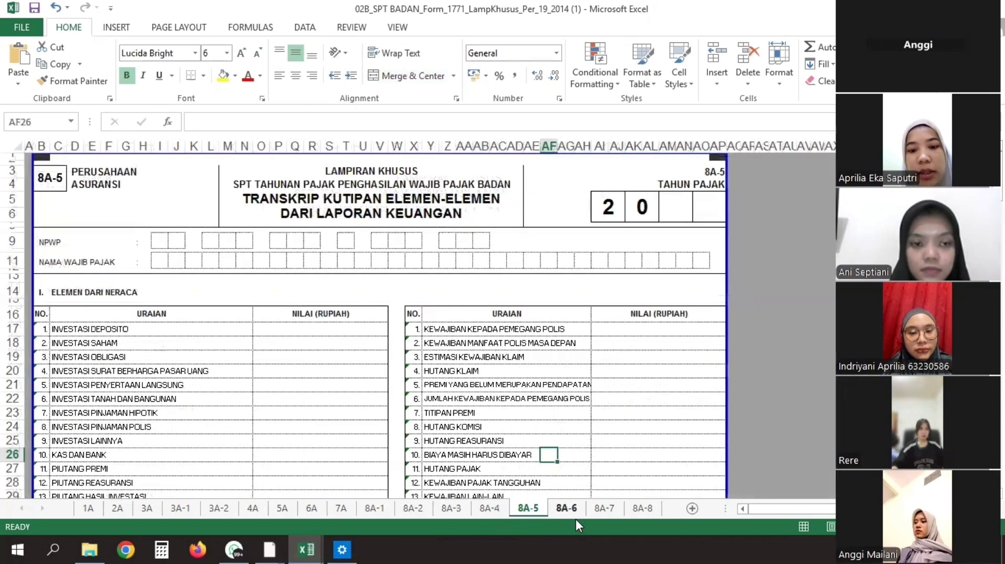
click(573, 515)
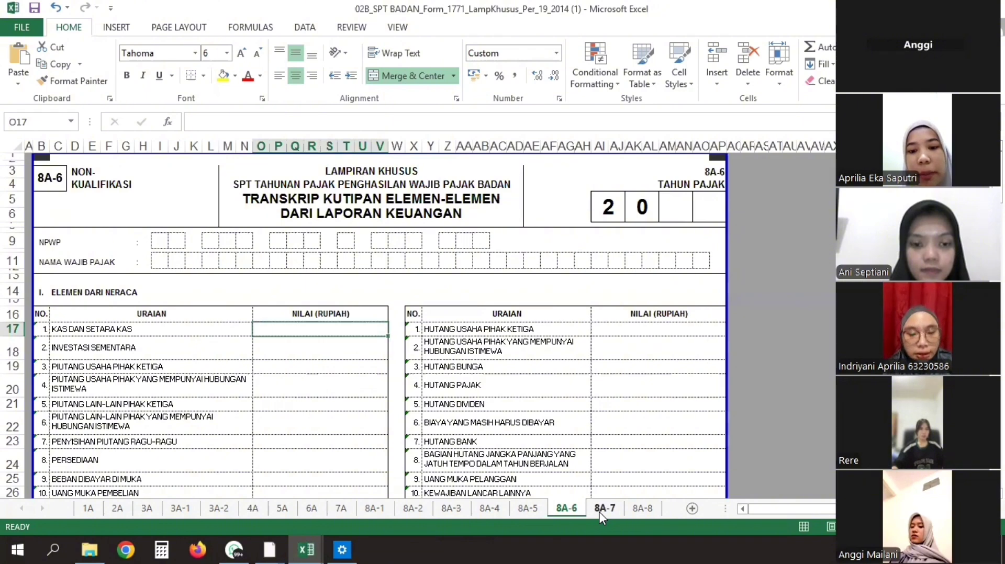
click(604, 509)
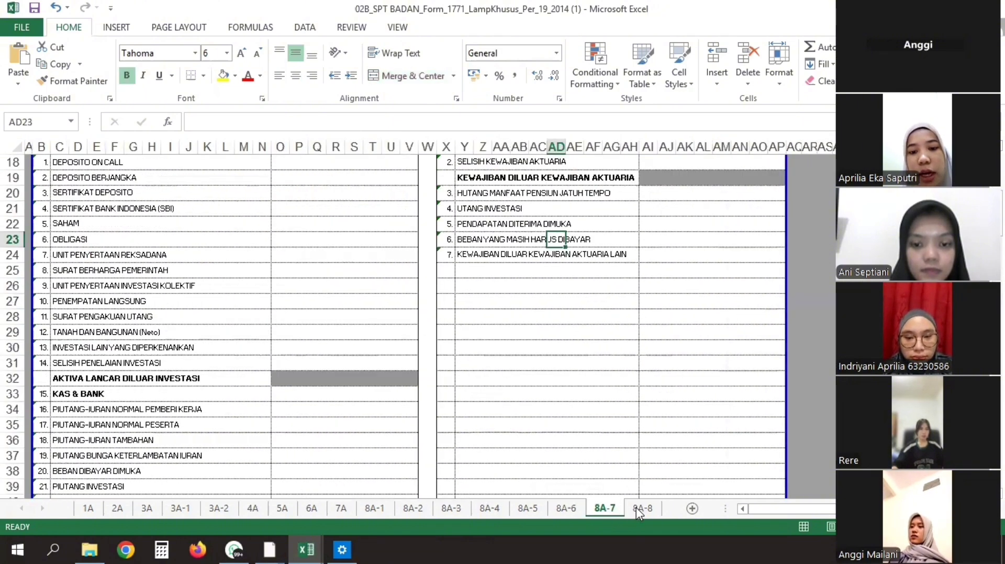
click(630, 505)
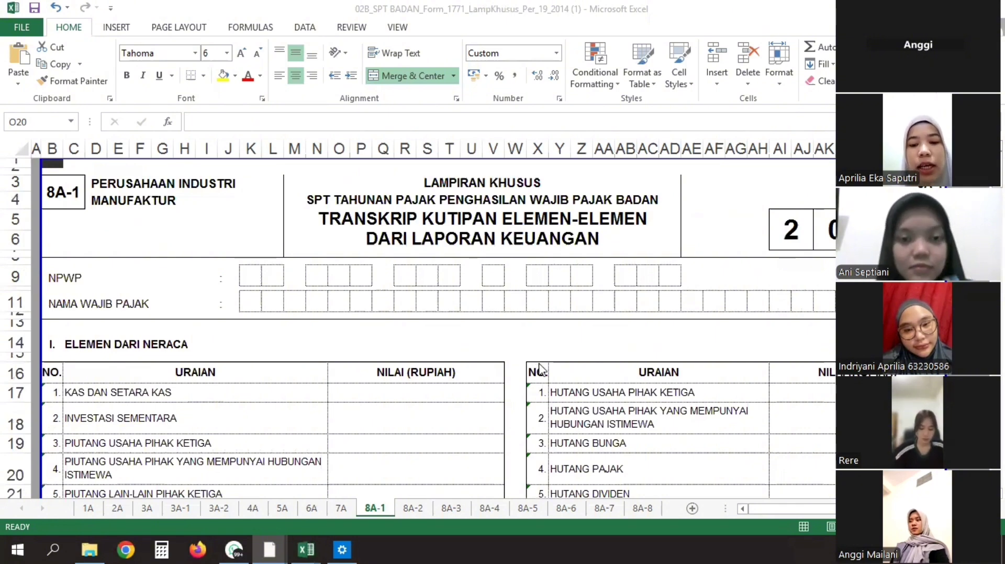
- Review the manufacturing transcript on sheet 8A-1 from the balance sheet elements down to the profit and loss elements
scroll(529, 447, down, 1)
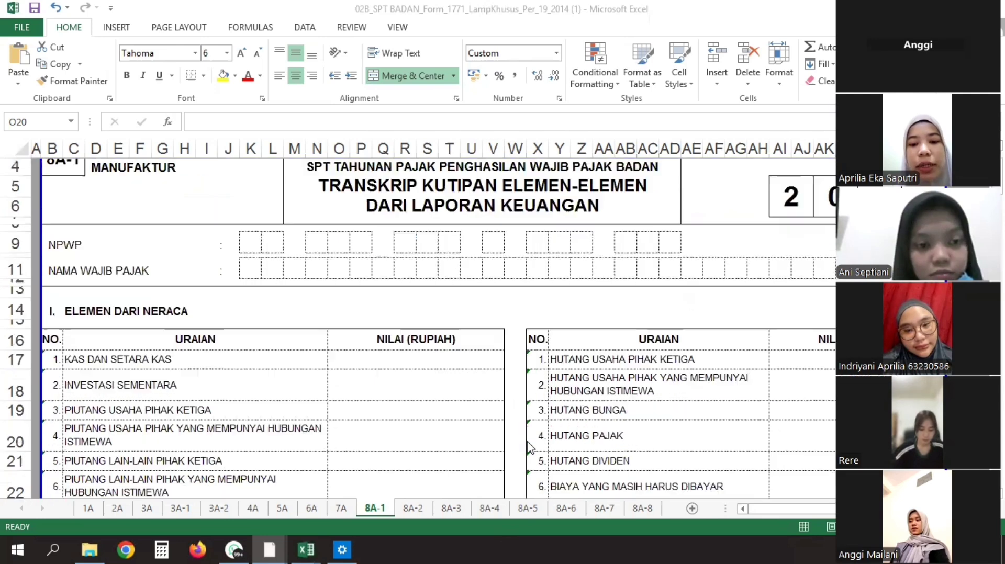
scroll(528, 448, down, 2)
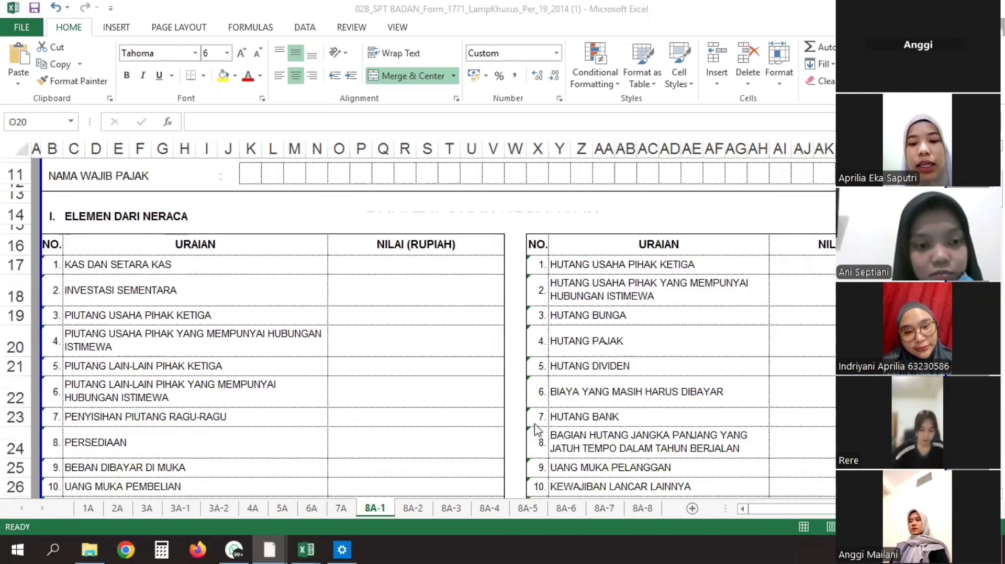
scroll(540, 420, down, 5)
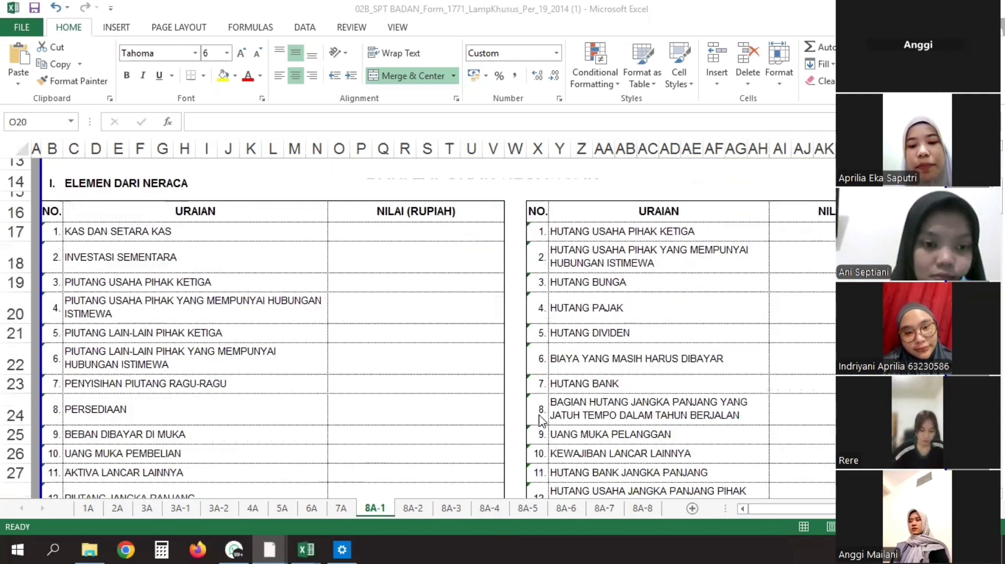
scroll(539, 421, down, 2)
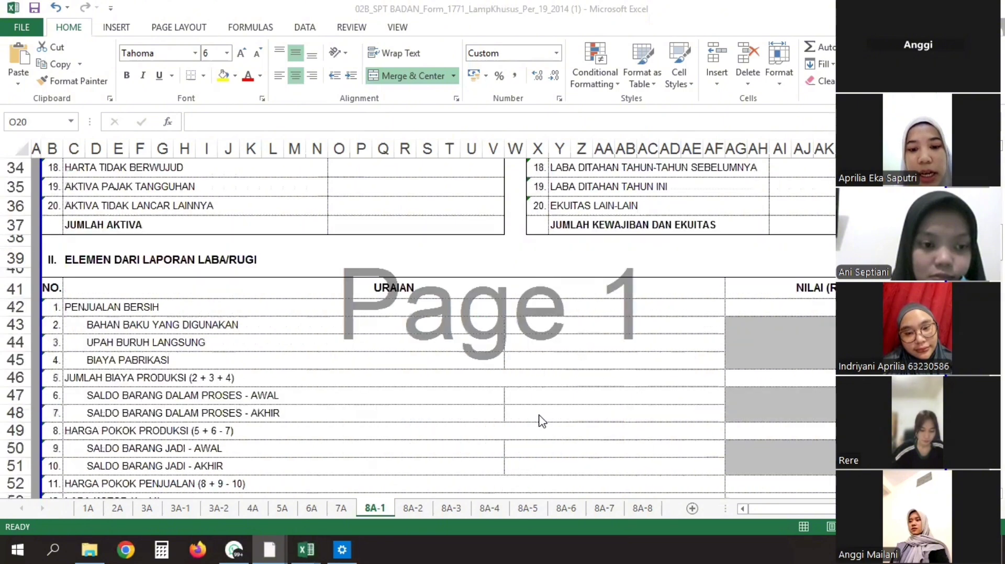
scroll(541, 421, down, 1)
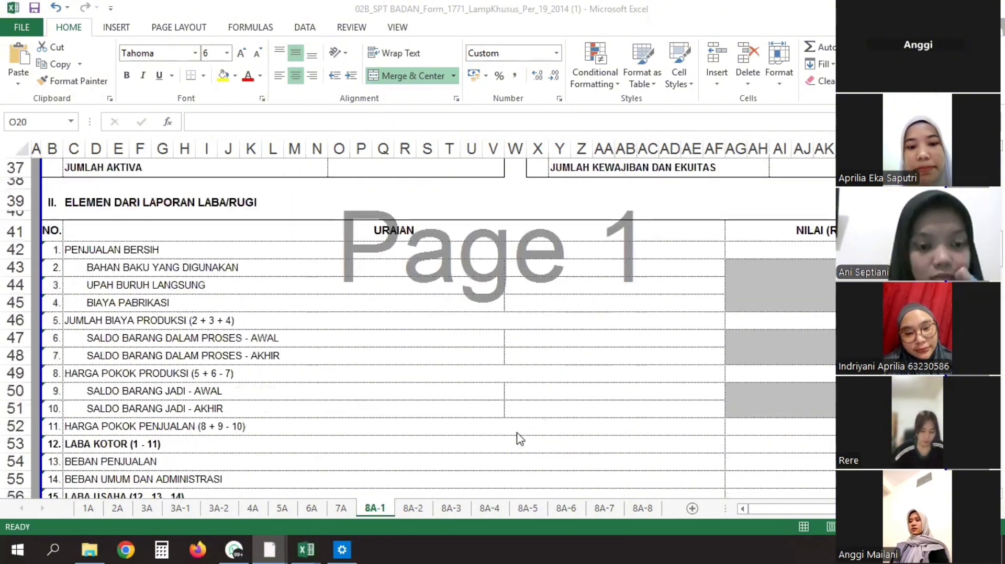
- Review the trading company transcript on sheet 8A-2, covering the taxpayer identity, tax year and the profit and loss elements
click(407, 508)
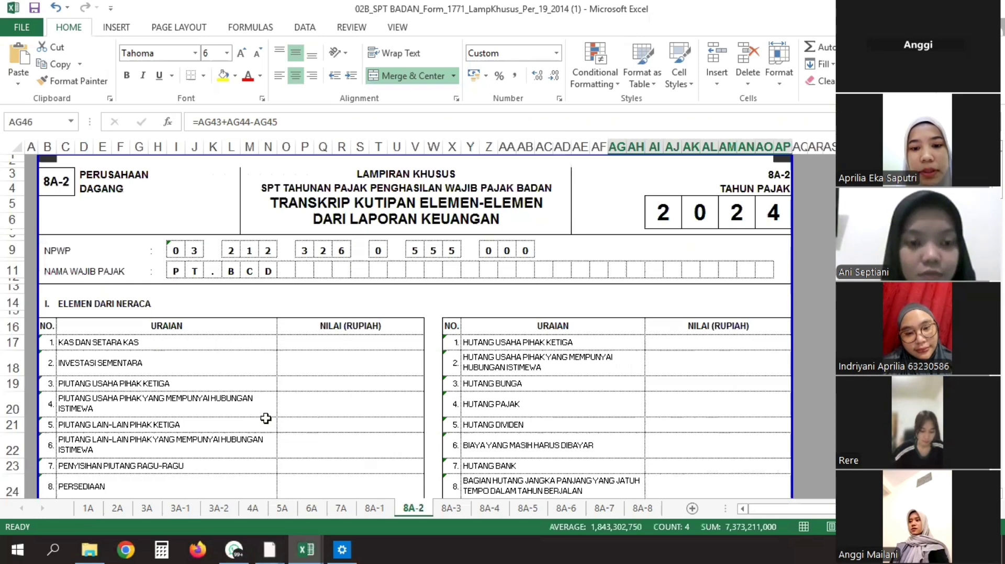
scroll(279, 407, up, 1)
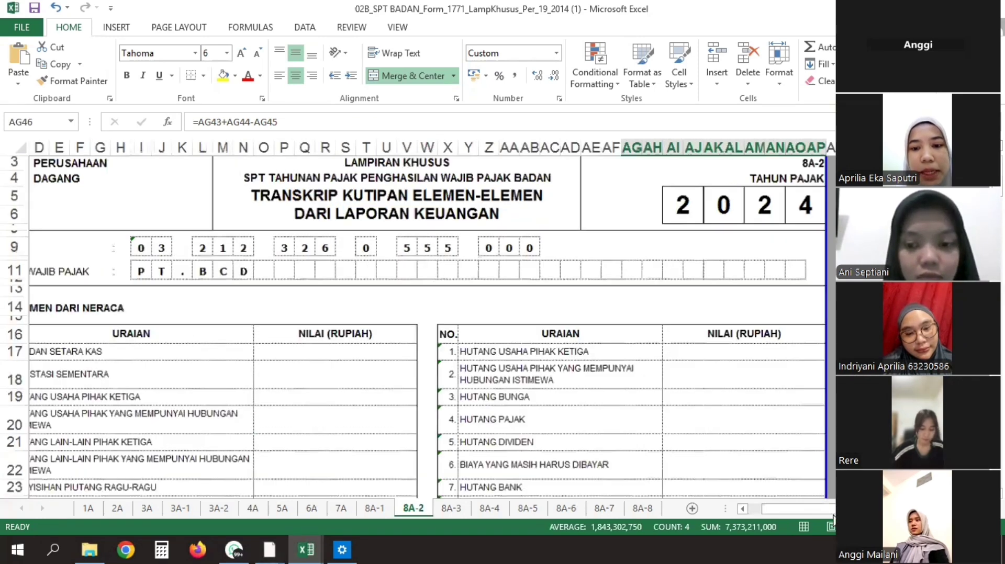
click(966, 527)
drag(830, 512, 830, 511)
drag(737, 518, 737, 518)
scroll(602, 400, up, 1)
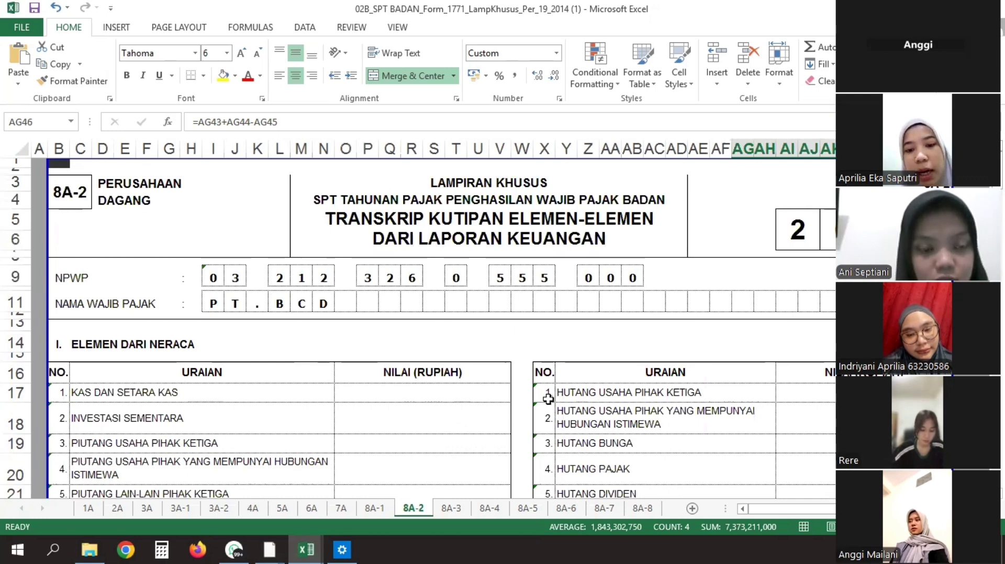
scroll(545, 399, down, 13)
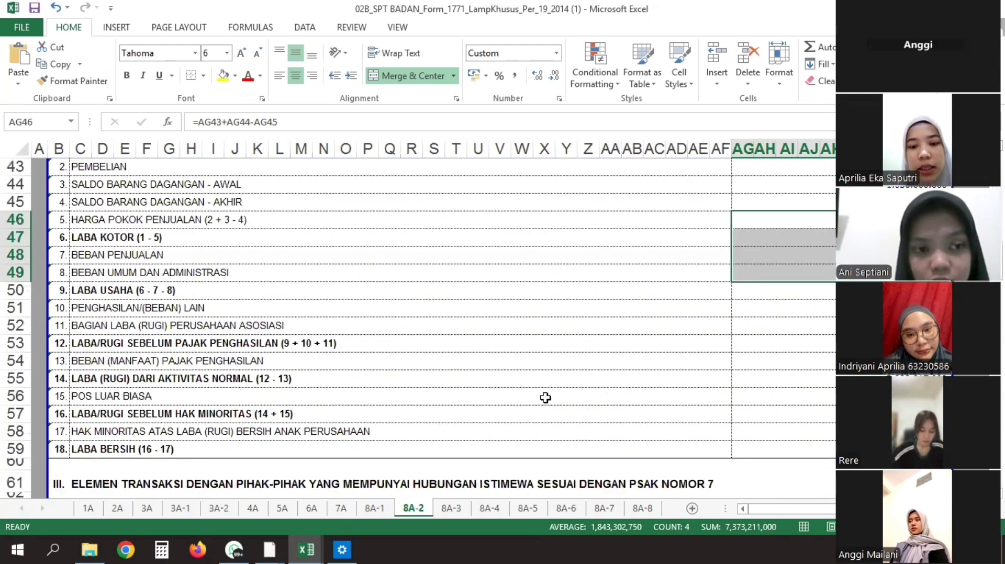
scroll(547, 403, up, 1)
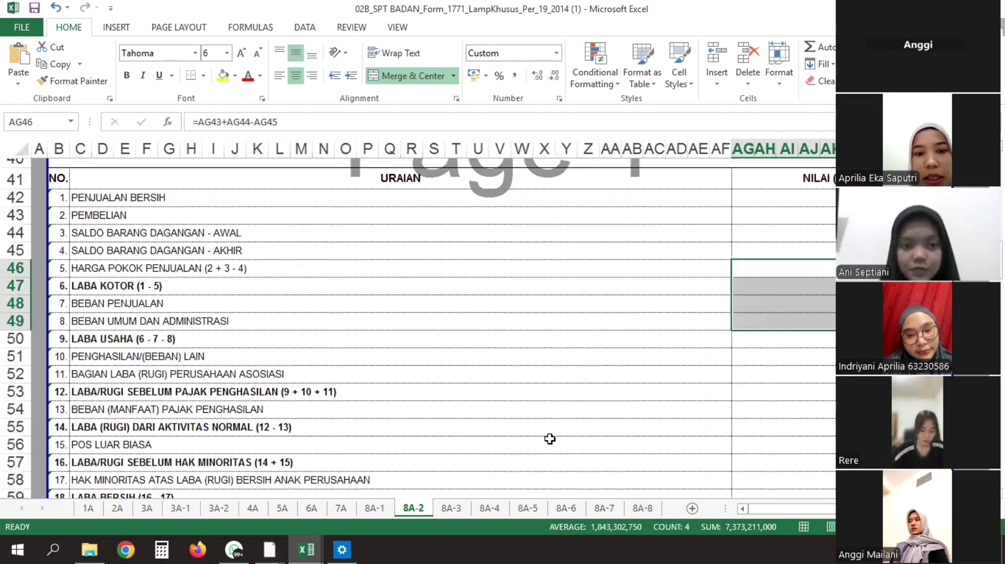
scroll(625, 396, up, 1)
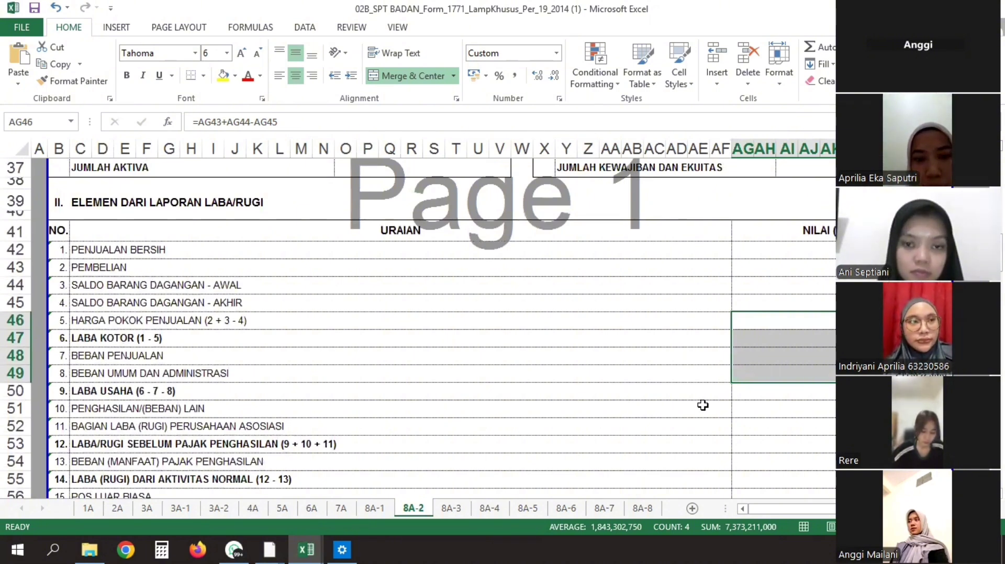
- Lower the display brightness
key(XF86MonBrightnessDown)
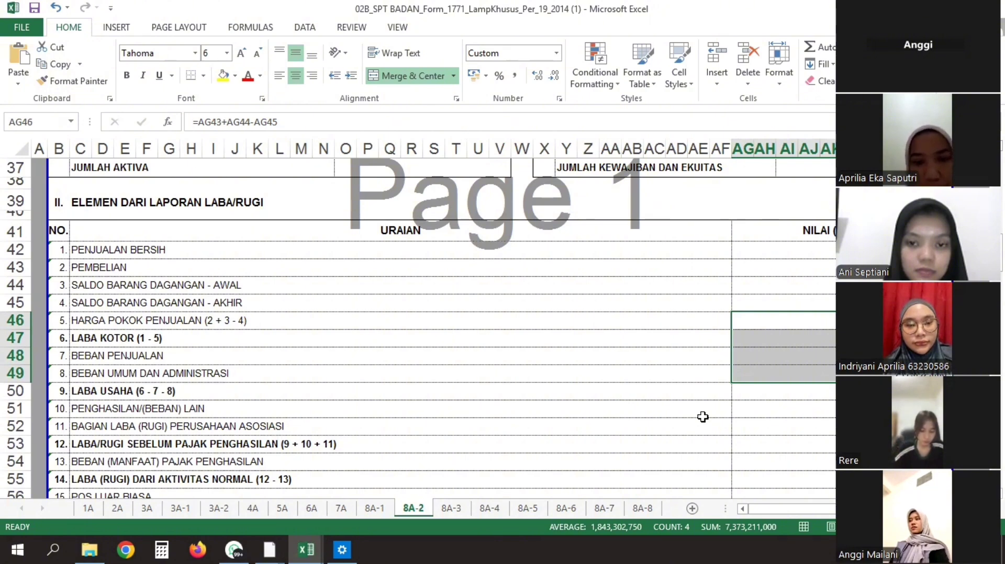
- Check the PENGHASILAN/(BEBAN) LAIN value in AG51, and review the related-party transactions and PERNYATAAN sections on sheet 8A-2
click(753, 411)
scroll(755, 436, down, 3)
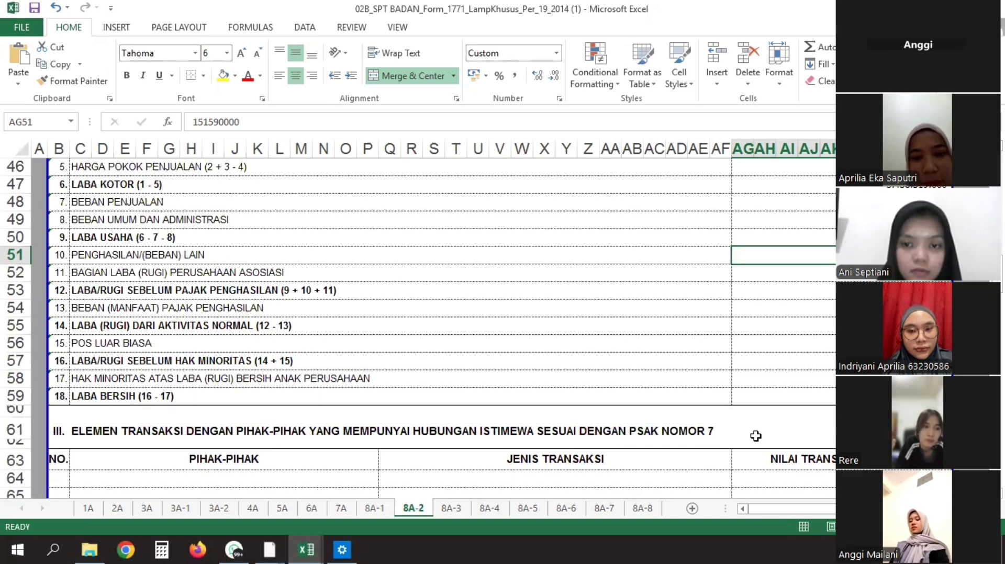
scroll(756, 436, down, 3)
scroll(756, 436, down, 3)
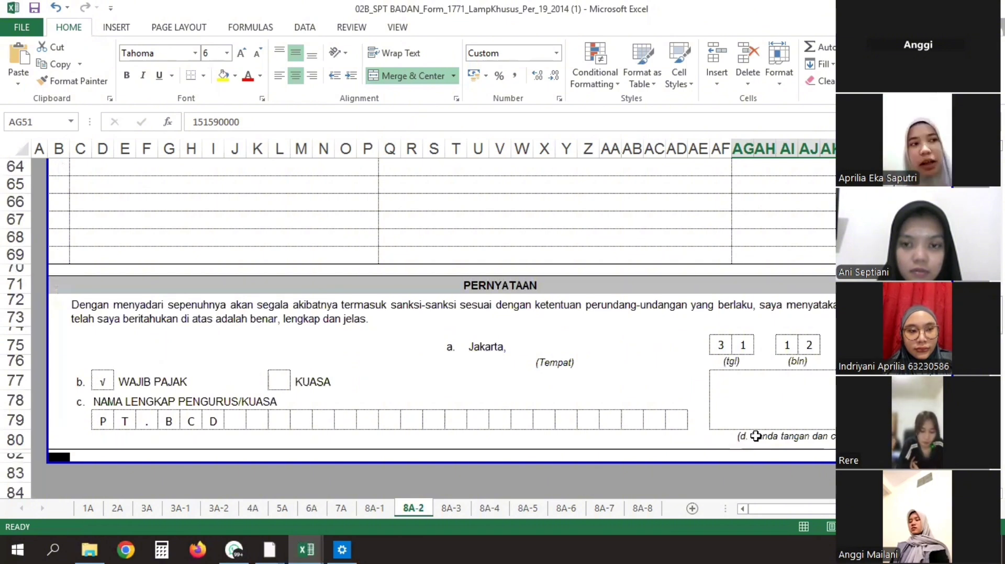
- Return to the profit and loss elements on sheet 8A-2 and inspect the net profit formula in AG59
scroll(755, 436, up, 5)
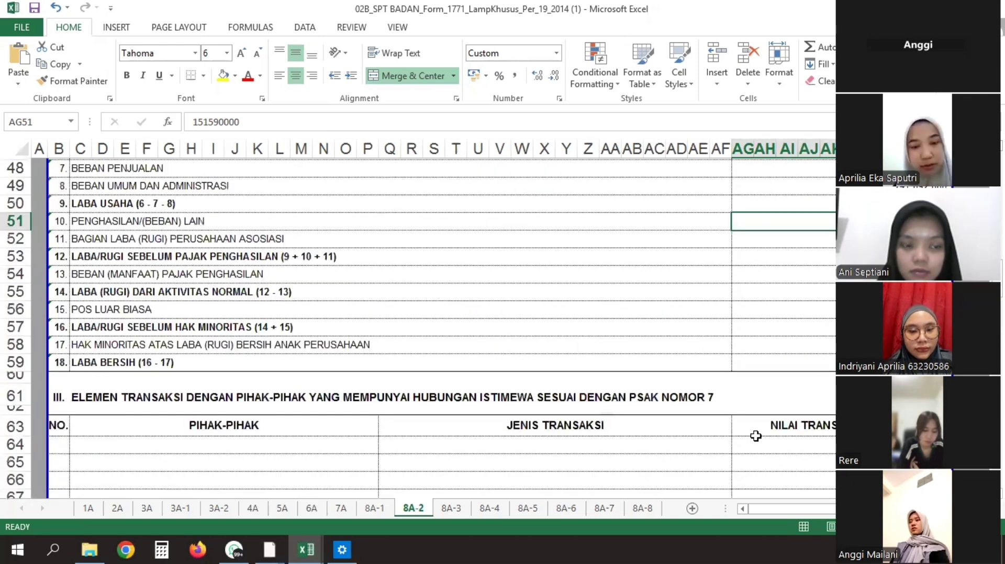
scroll(755, 436, up, 2)
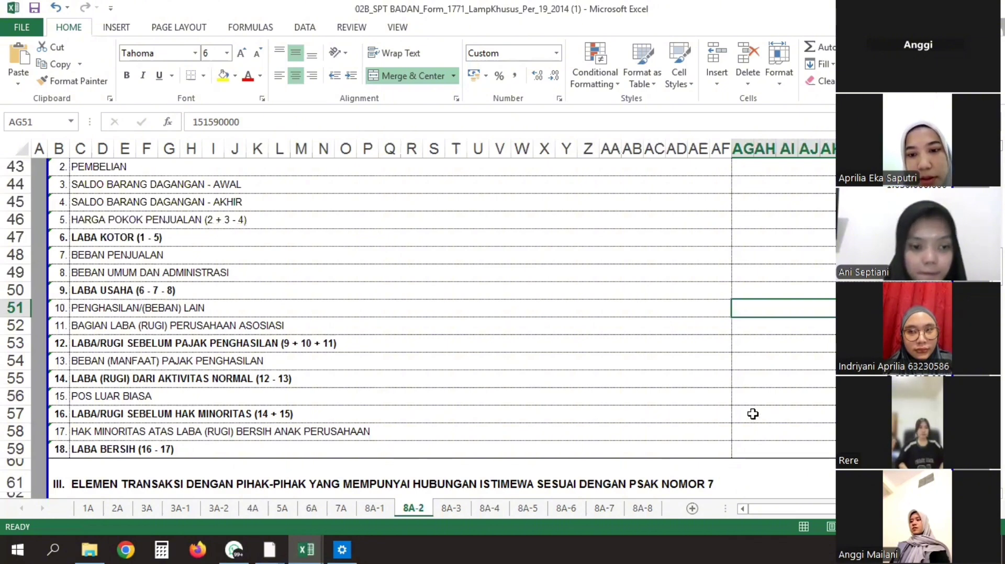
click(858, 450)
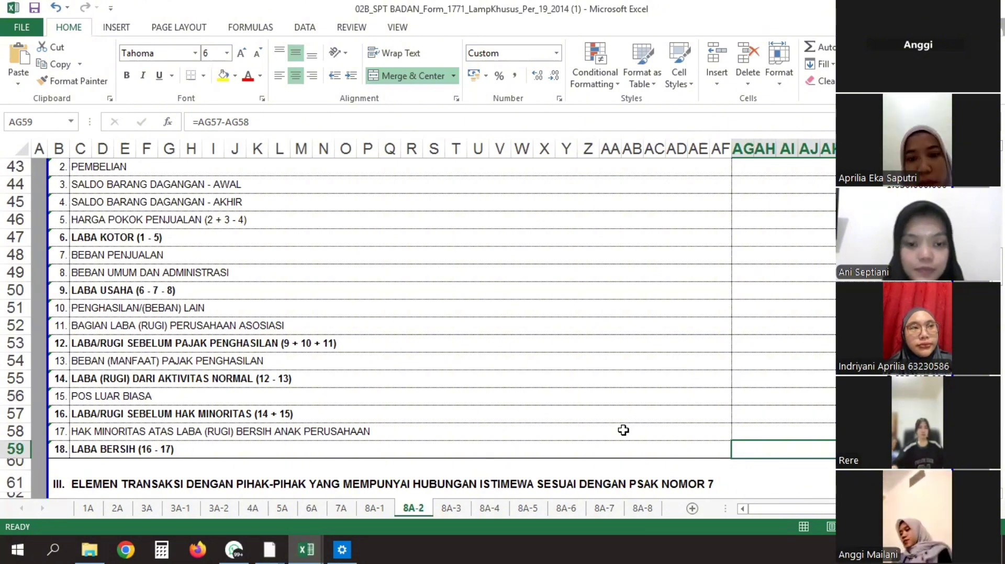
- Show each of the remaining transcript sheets in order, from 8A-3 for conventional banks through 8A-8
click(454, 511)
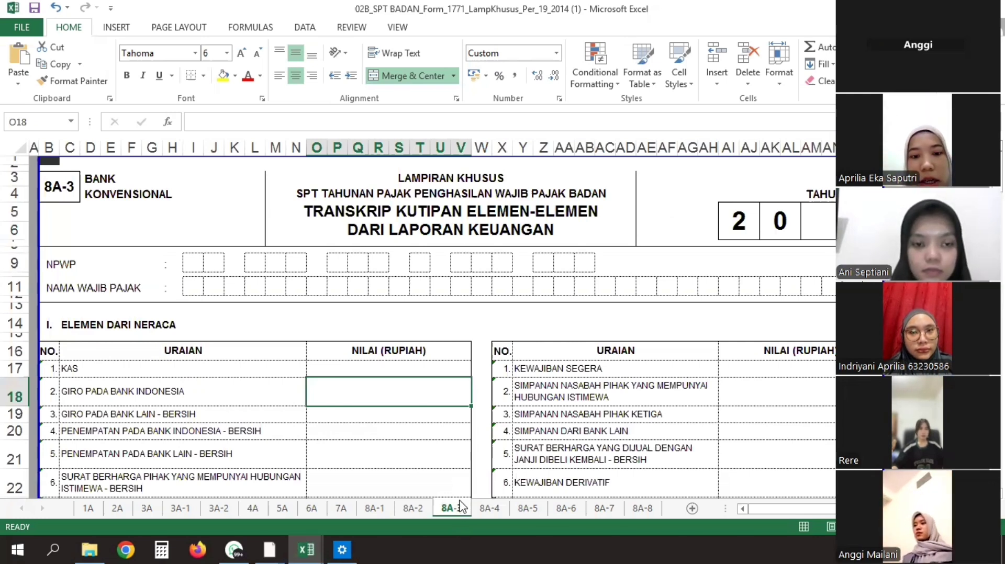
click(489, 508)
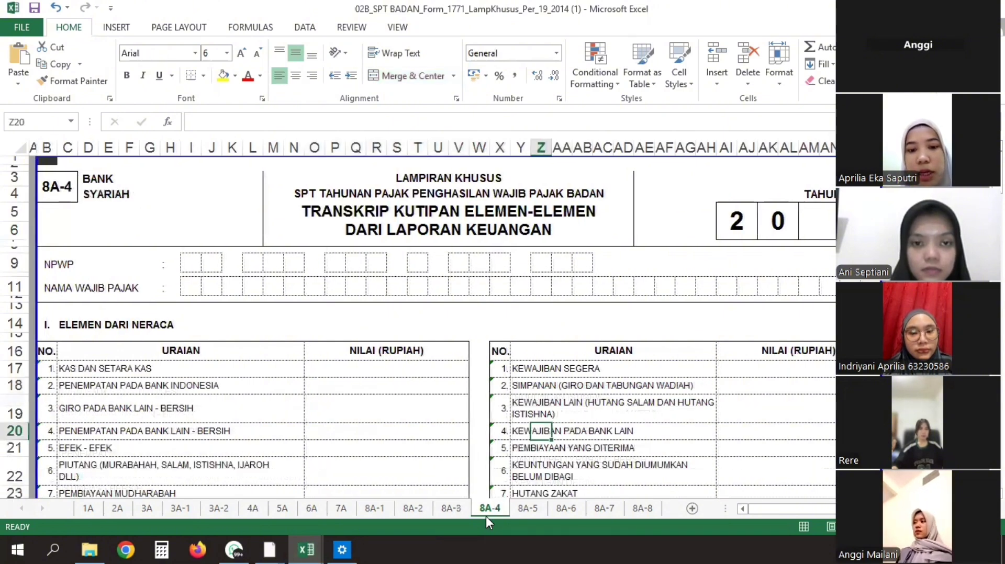
click(526, 509)
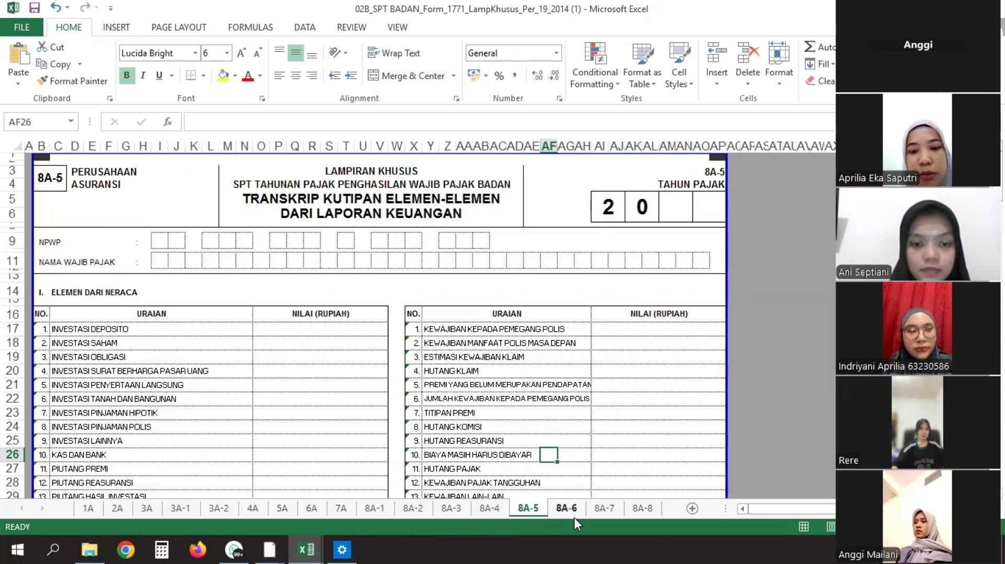
click(573, 517)
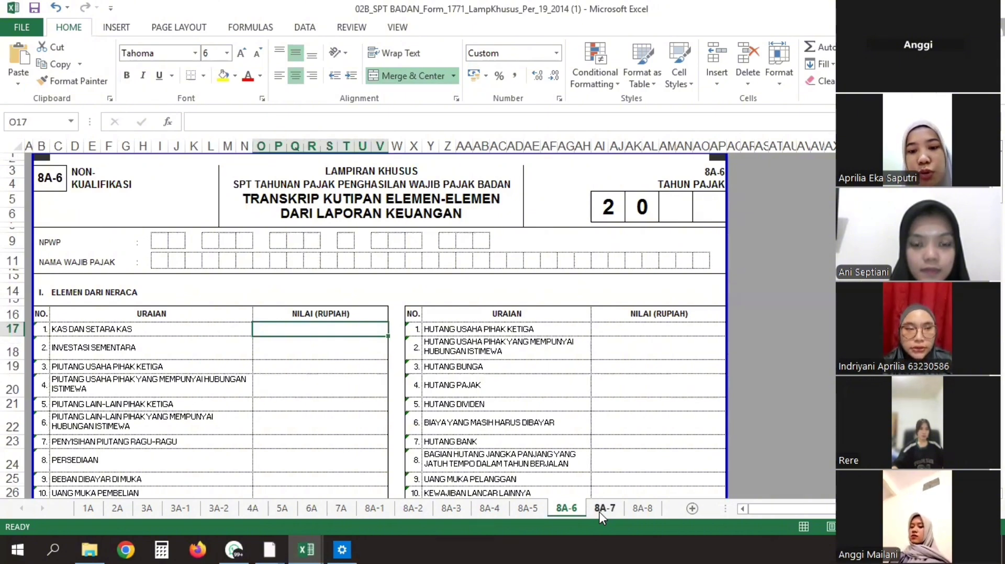
click(599, 511)
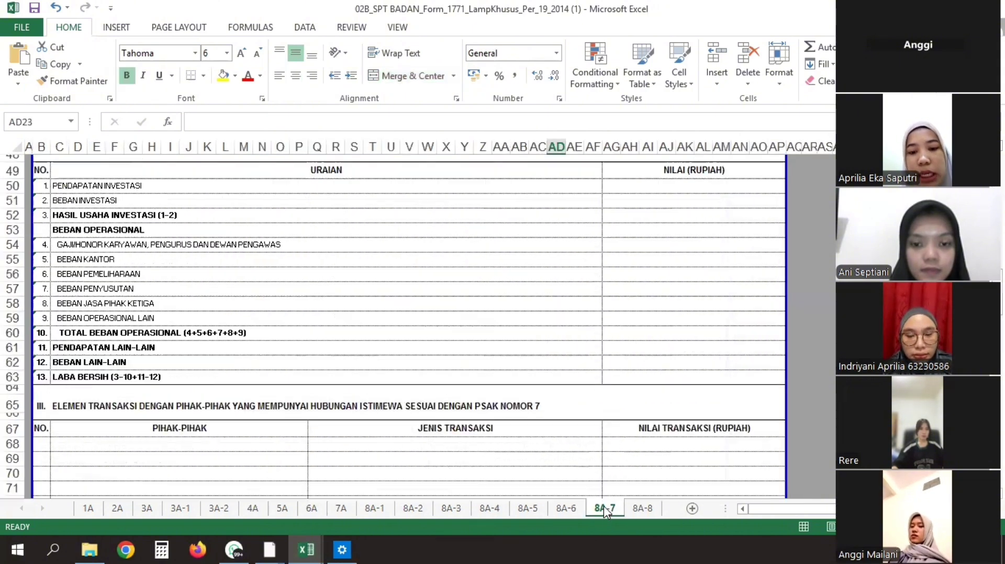
key(ctrl+Page_Down)
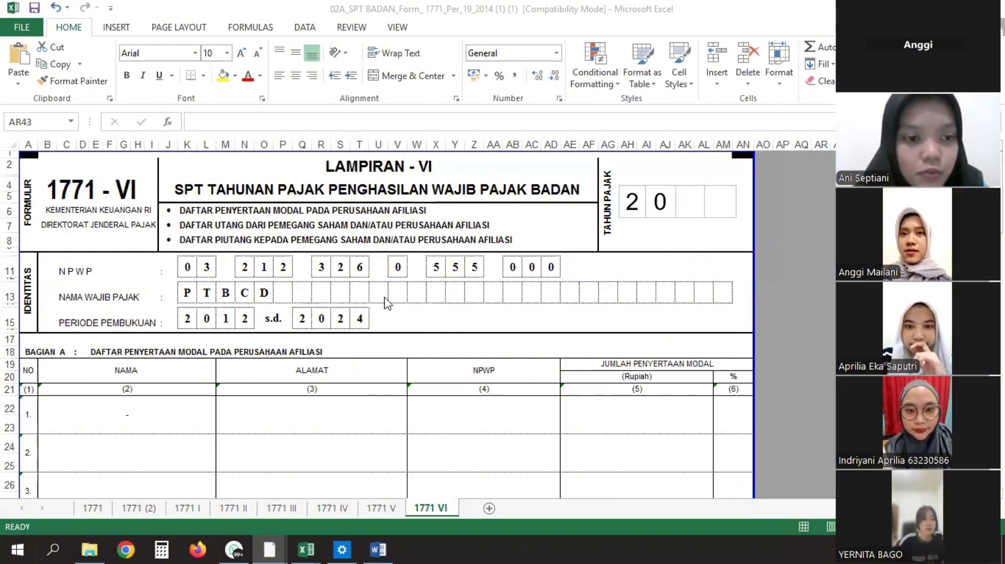
- Review the affiliate capital participation list on sheet 1771 VI, the shareholder list on 1771 V, and the PPh Final attachment on 1771 IV
scroll(386, 233, down, 2)
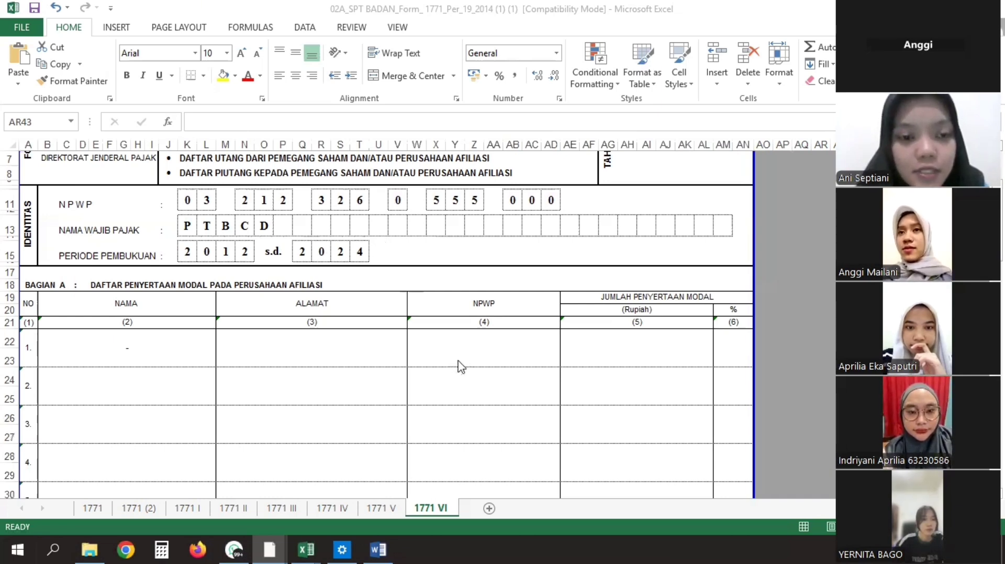
click(387, 510)
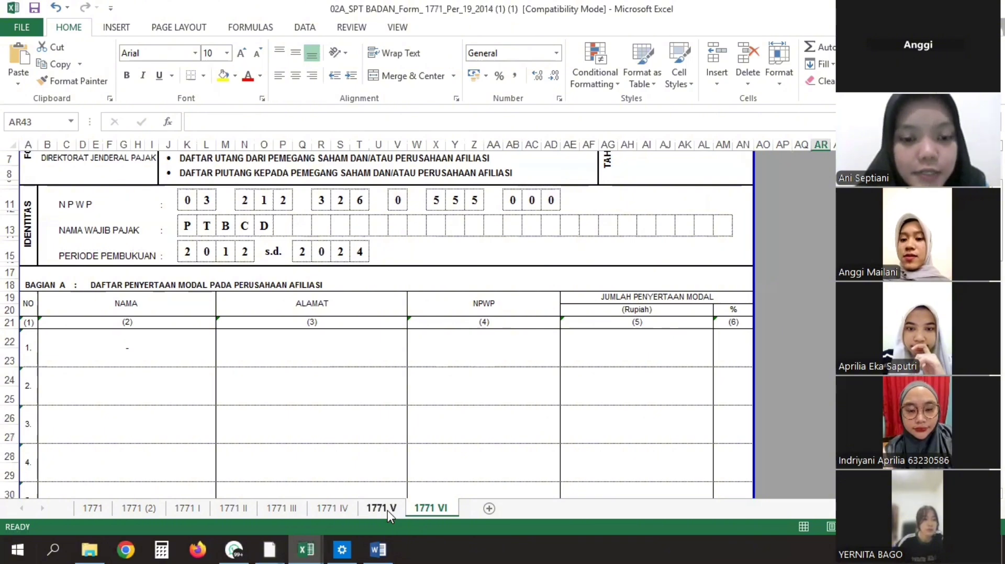
click(387, 511)
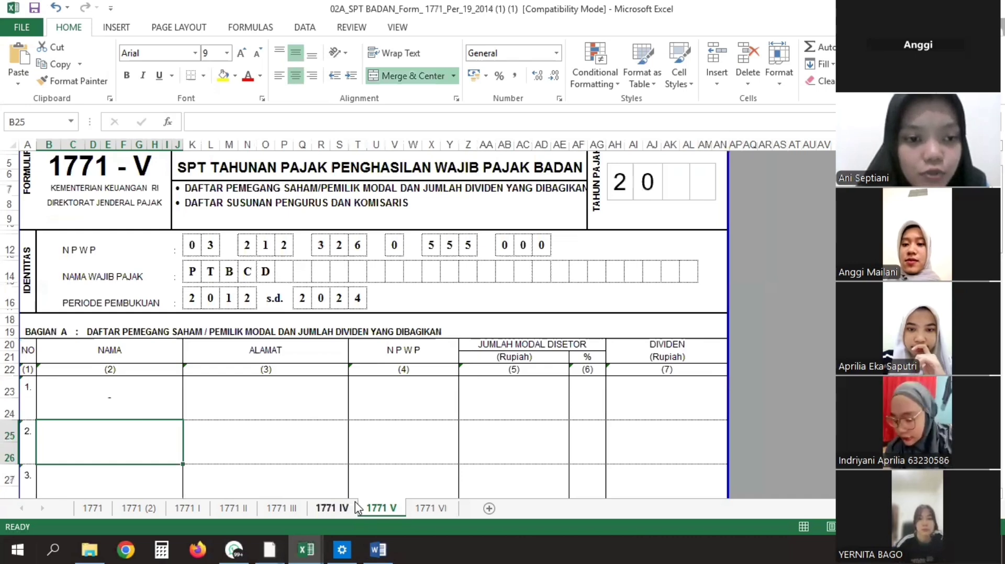
click(333, 508)
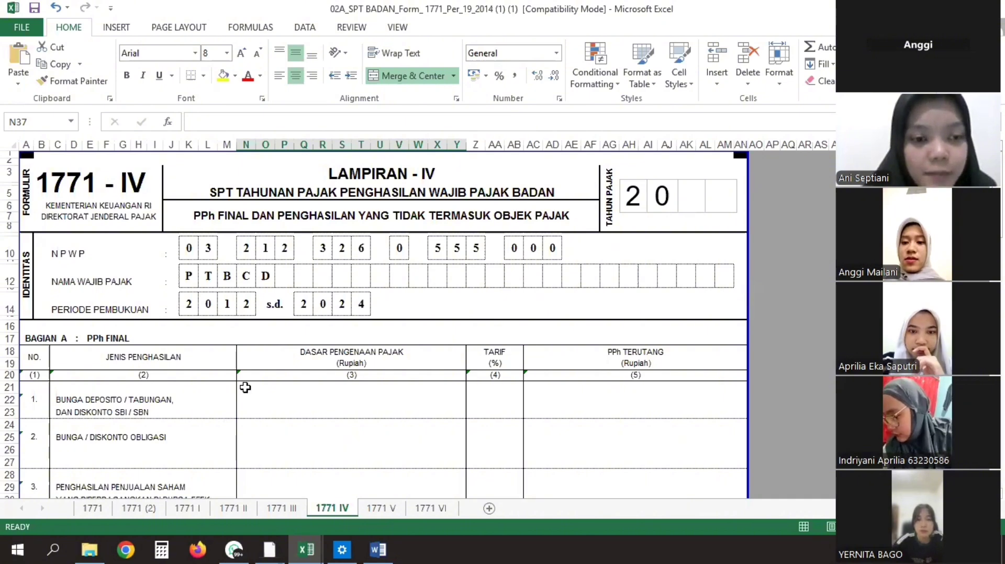
- Review the domestic tax credit sheet 1771 III and the cost breakdown on sheet 1771 II, including the non-business cost total in AN58
click(282, 507)
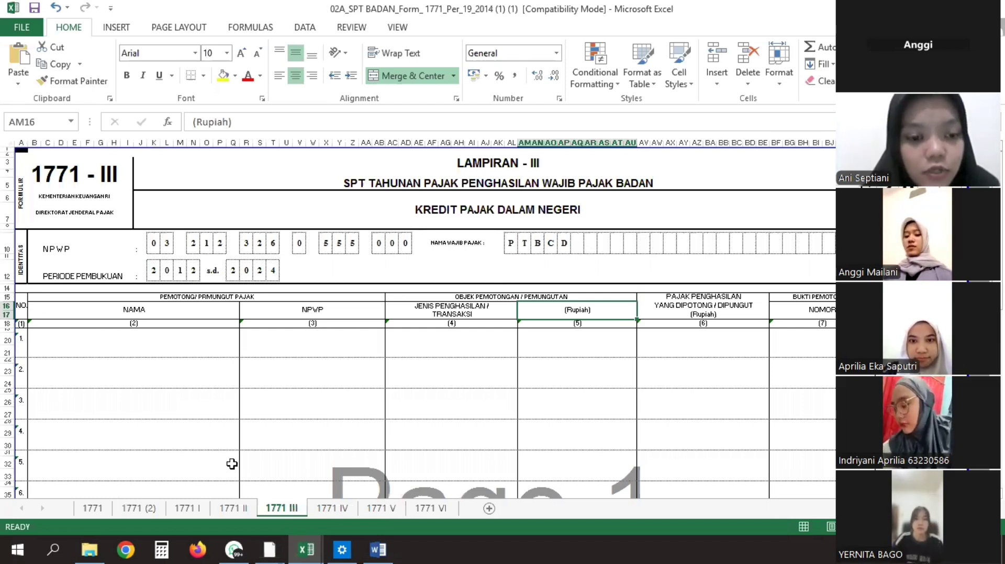
key(ctrl+Page_Up)
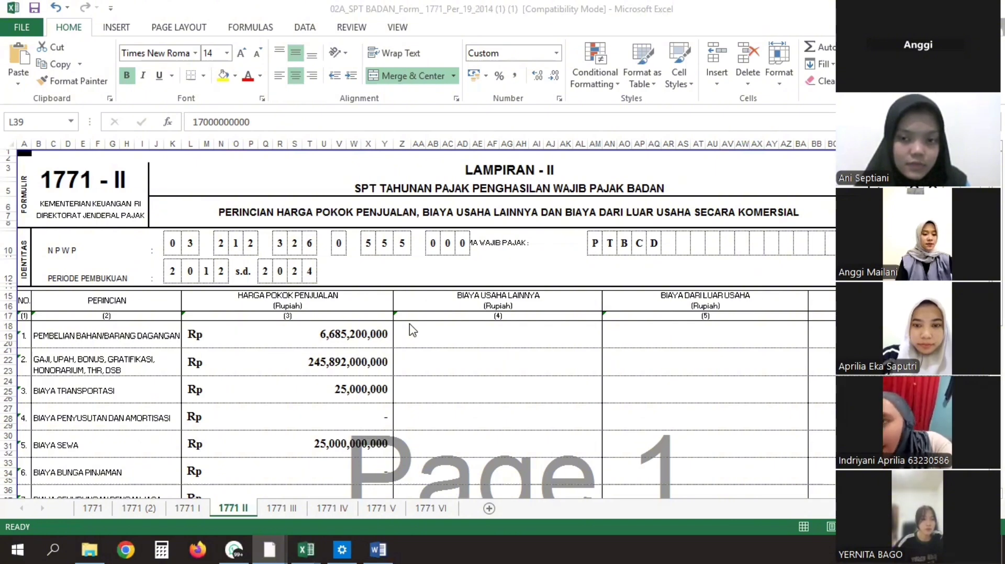
scroll(412, 330, down, 1)
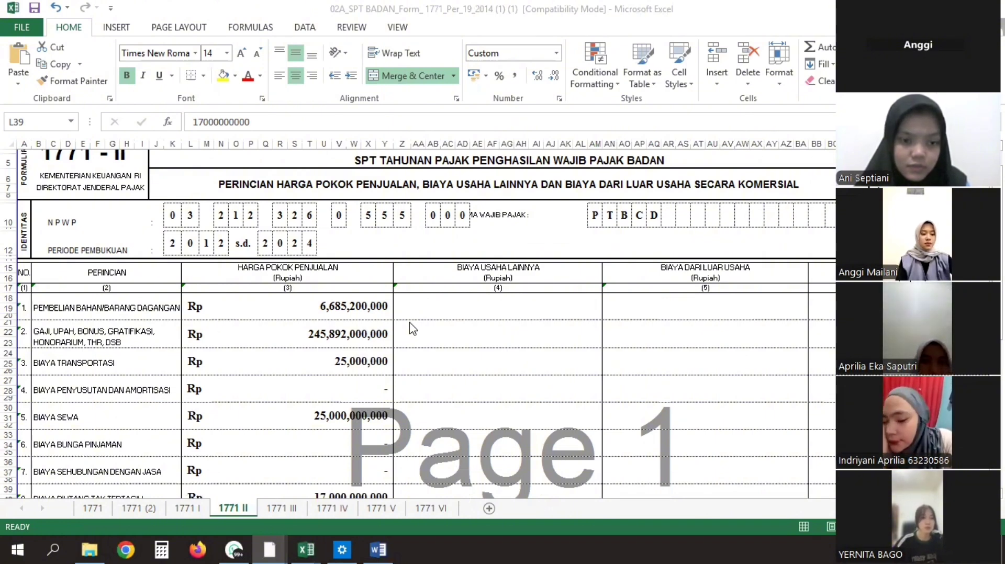
scroll(413, 328, down, 1)
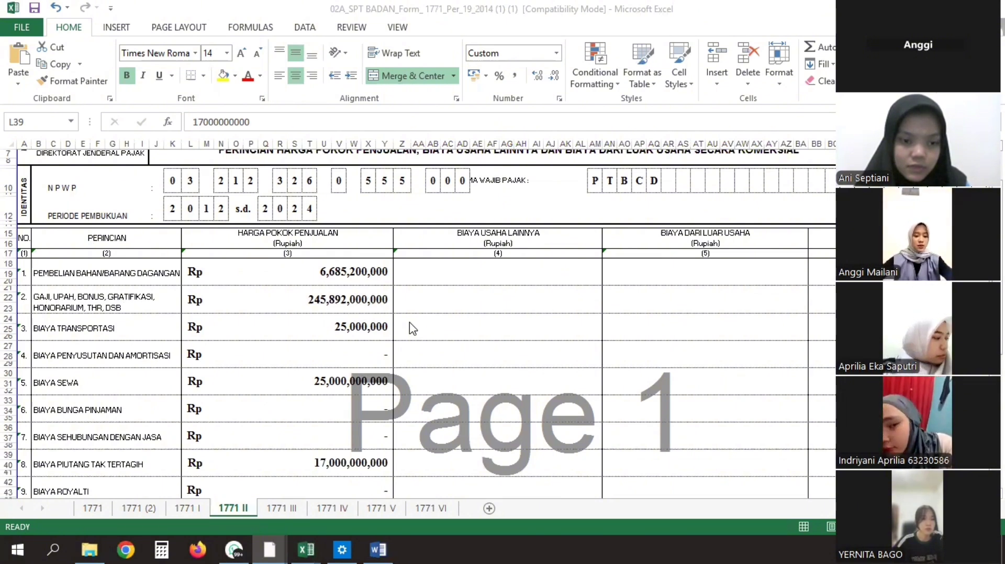
scroll(413, 328, down, 1)
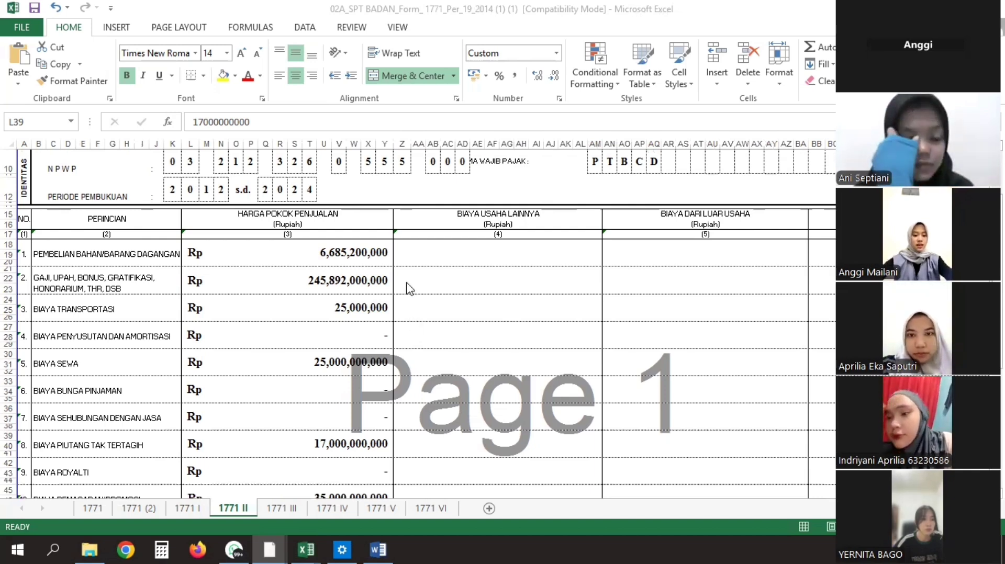
scroll(409, 289, down, 2)
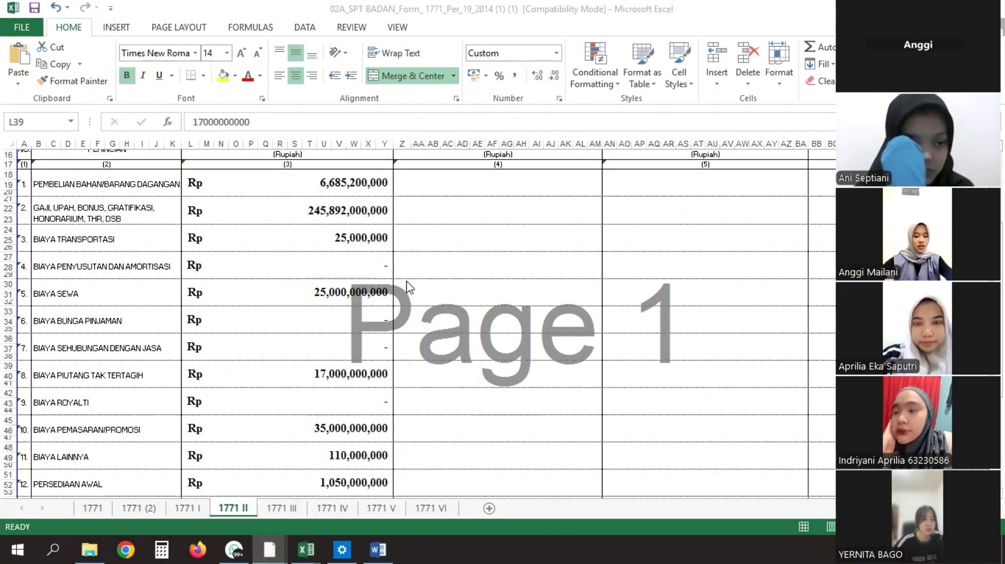
scroll(409, 288, down, 1)
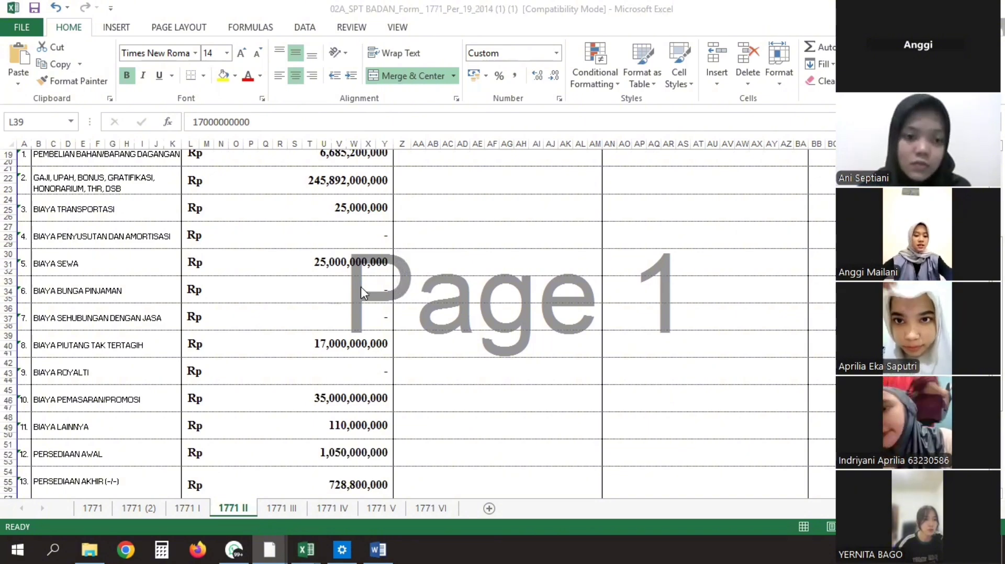
scroll(359, 293, down, 2)
scroll(357, 303, down, 1)
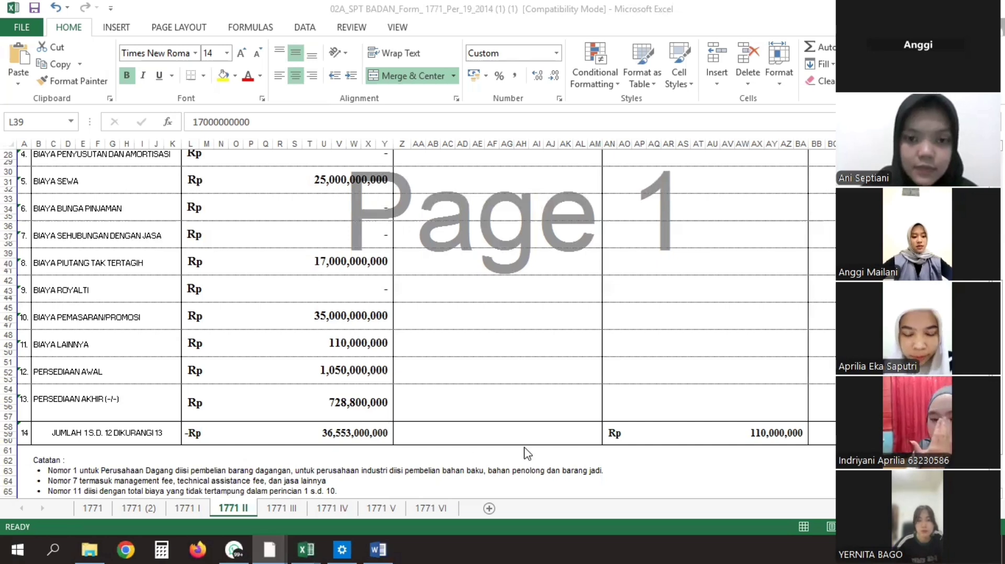
click(626, 434)
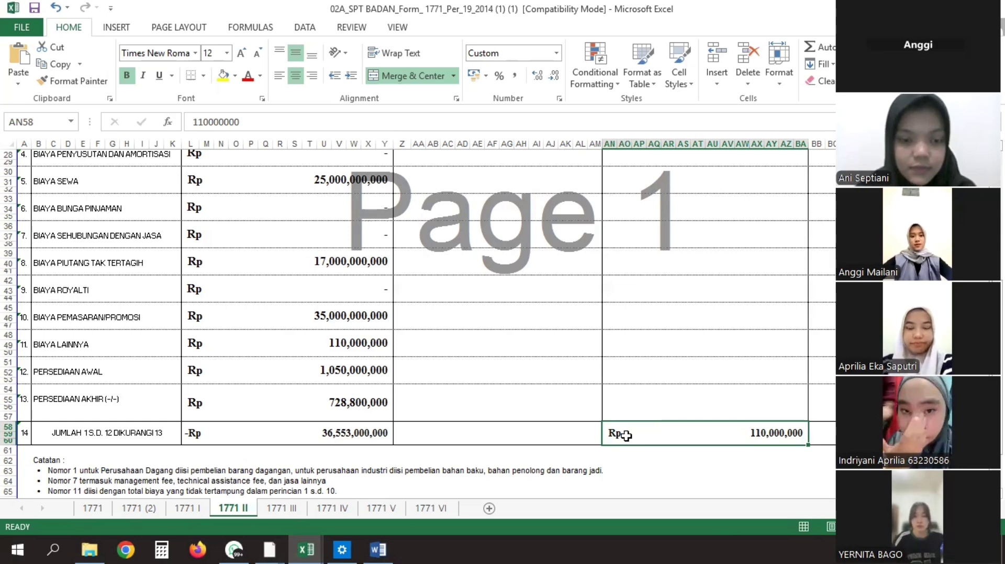
- Review the domestic commercial net income items 1a to 1h and lines 2 to 4 on sheet 1771 I
key(ctrl+Page_Up)
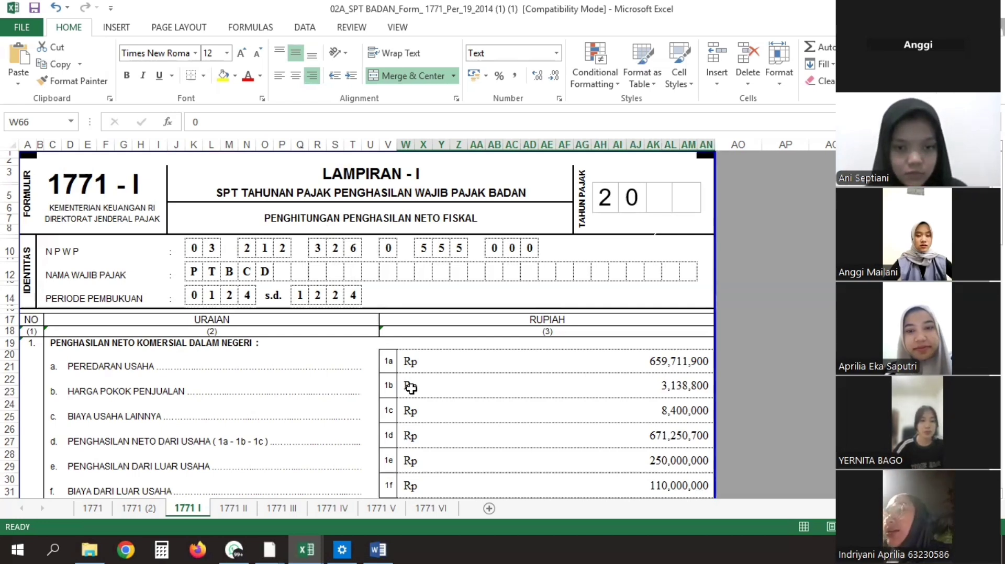
scroll(413, 391, down, 3)
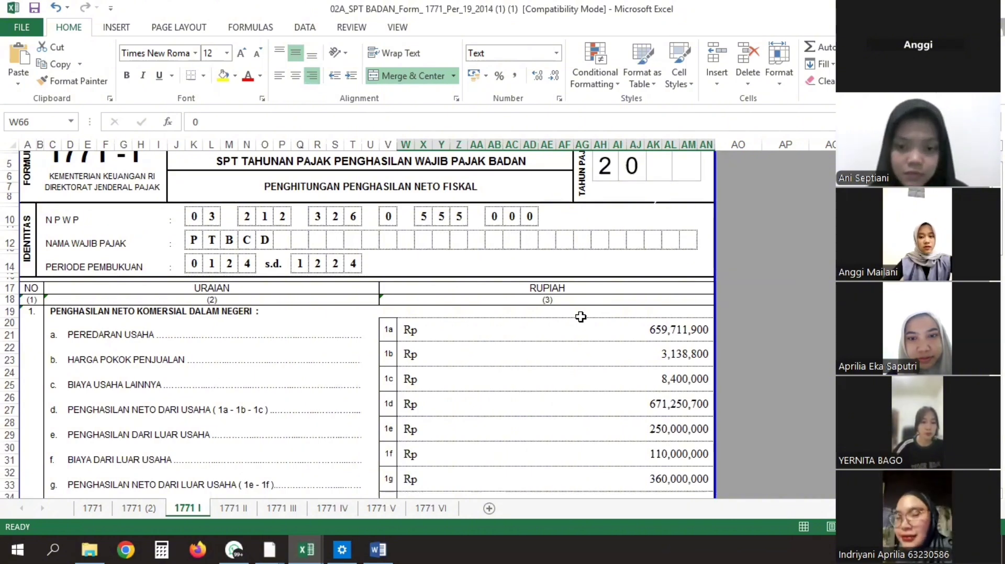
scroll(591, 325, down, 1)
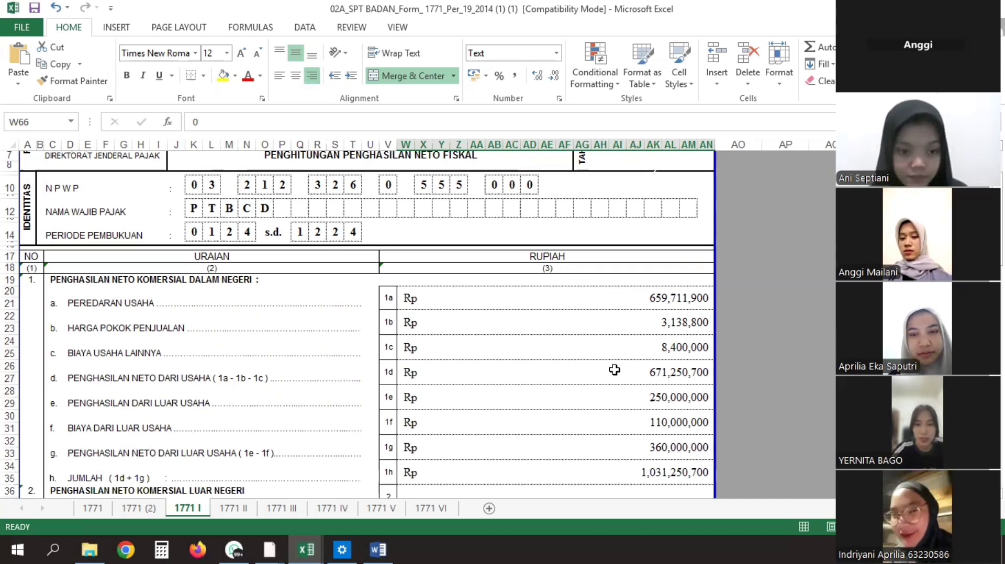
scroll(615, 370, down, 1)
scroll(616, 372, down, 1)
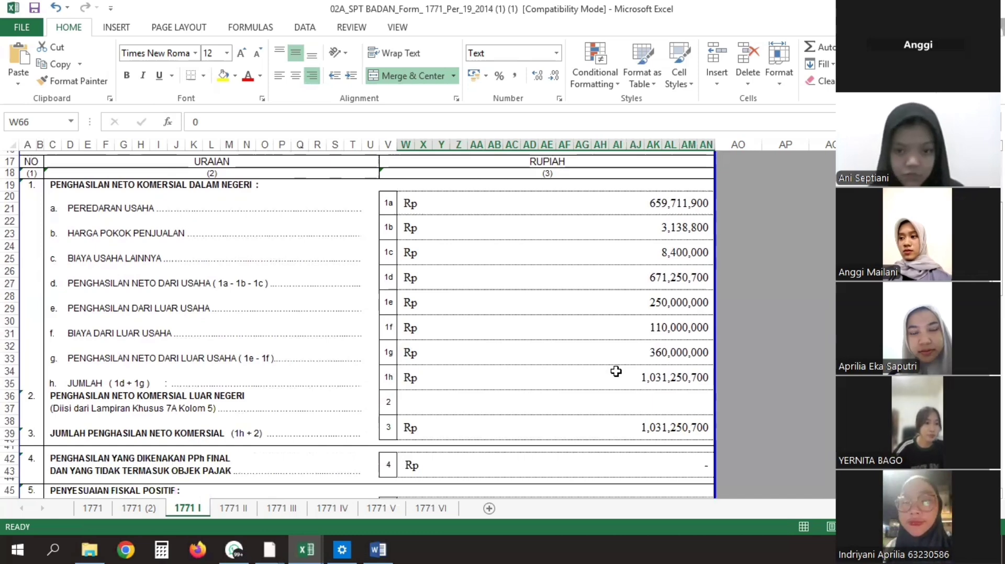
scroll(621, 376, down, 2)
scroll(621, 376, down, 1)
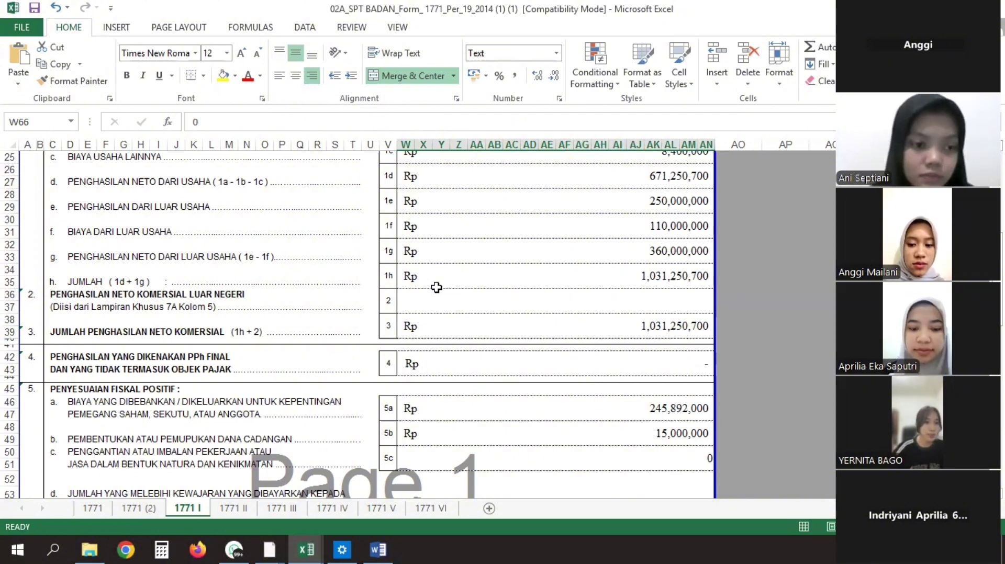
- Examine the positive and negative fiscal adjustments, the investment facility line and the PENGHASILAN NETO FISKAL line on sheet 1771 I
scroll(436, 287, down, 4)
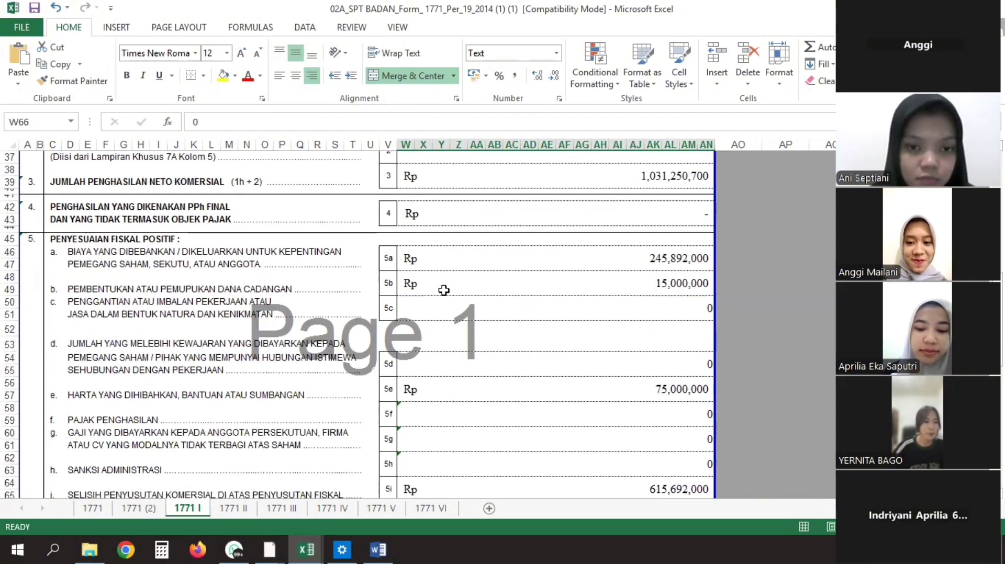
scroll(444, 290, down, 1)
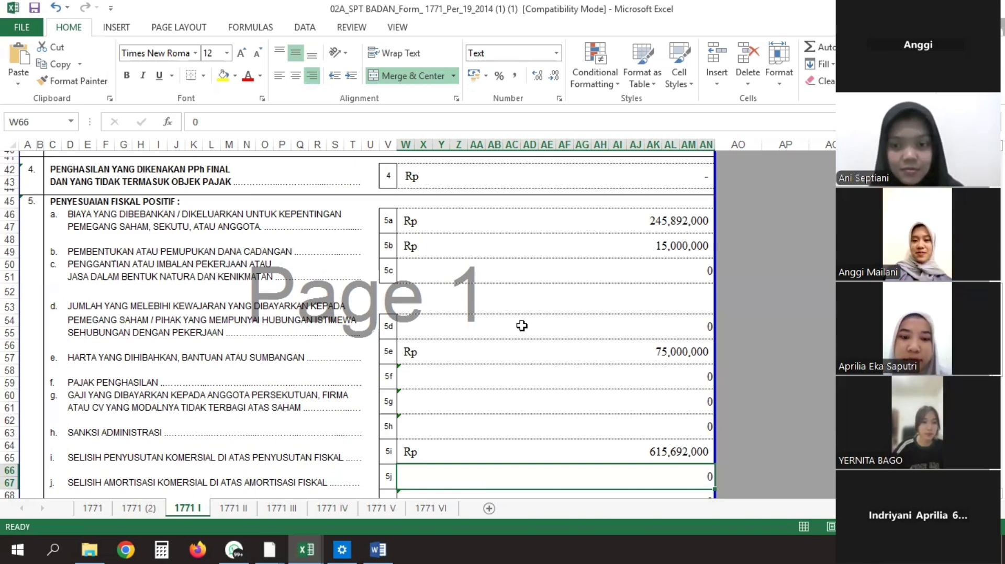
scroll(522, 326, down, 5)
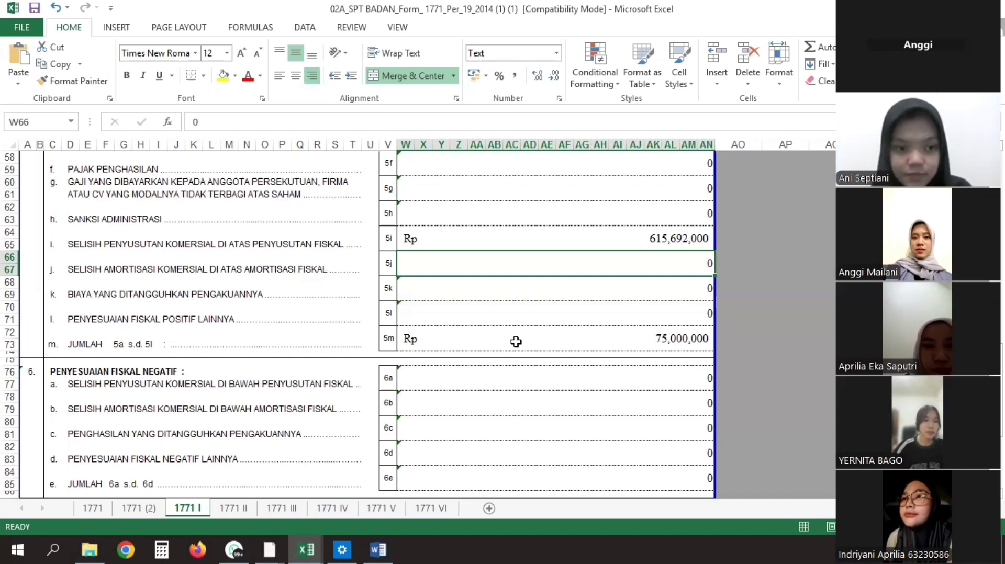
scroll(517, 341, down, 3)
scroll(516, 342, down, 1)
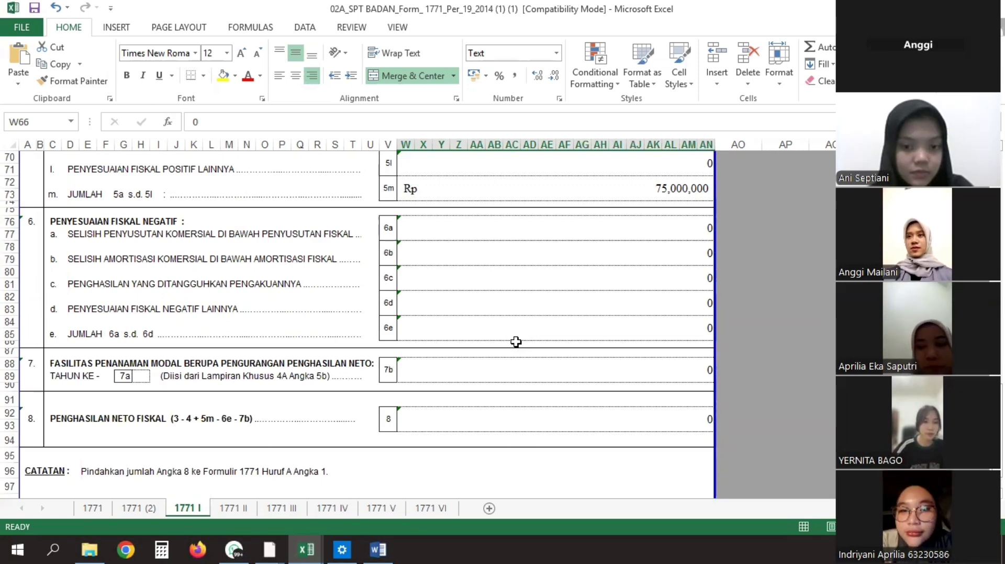
- Check the installment base, taxable income and tax due in cells W7, W13 and W16 on sheet 1771 (2)
key(ctrl+Page_Up)
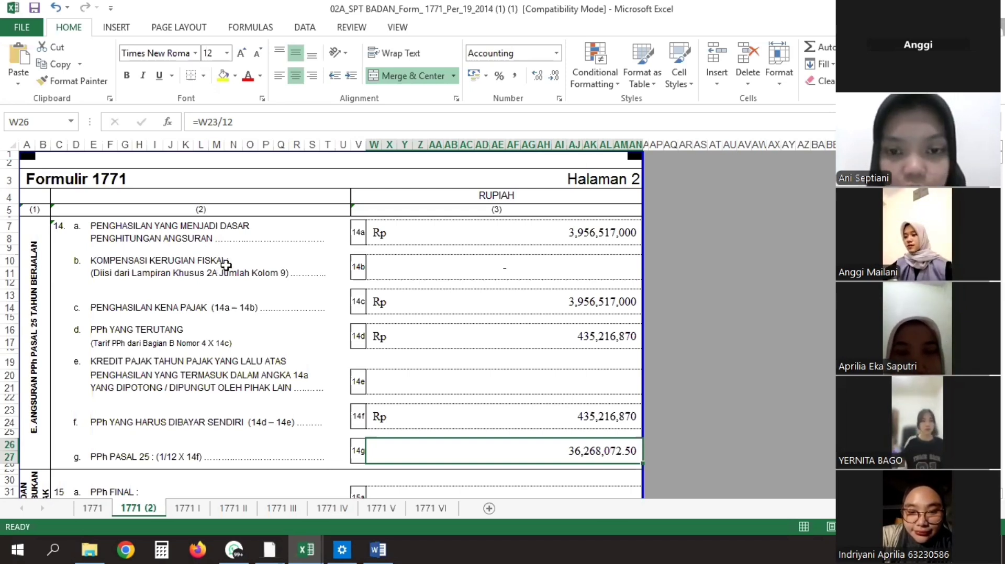
key(Up)
key(Up)
key(Up)
key(Up)
key(Up)
key(Up)
key(Up)
key(Up)
key(Up)
key(Up)
key(Up)
key(Up)
key(Up)
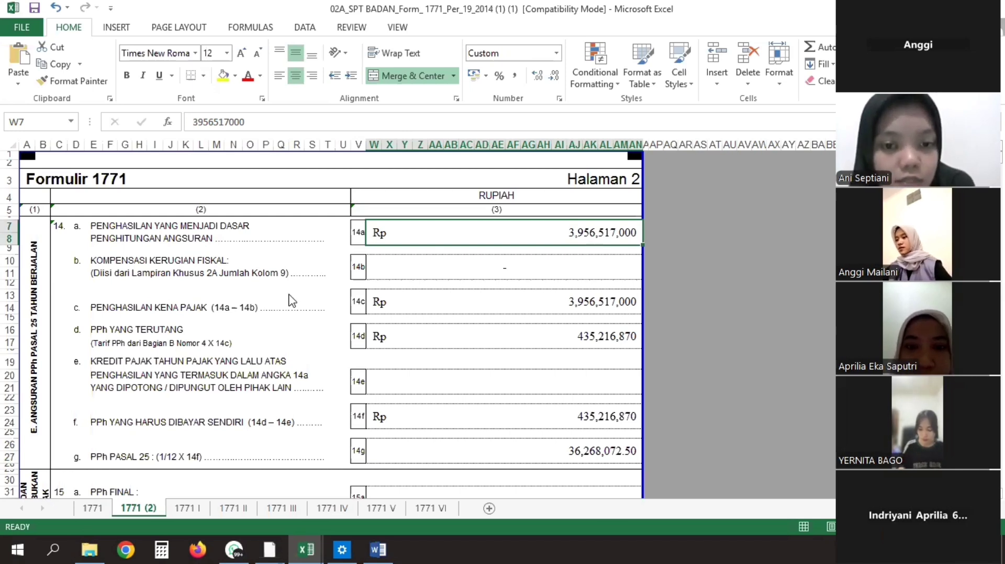
click(545, 309)
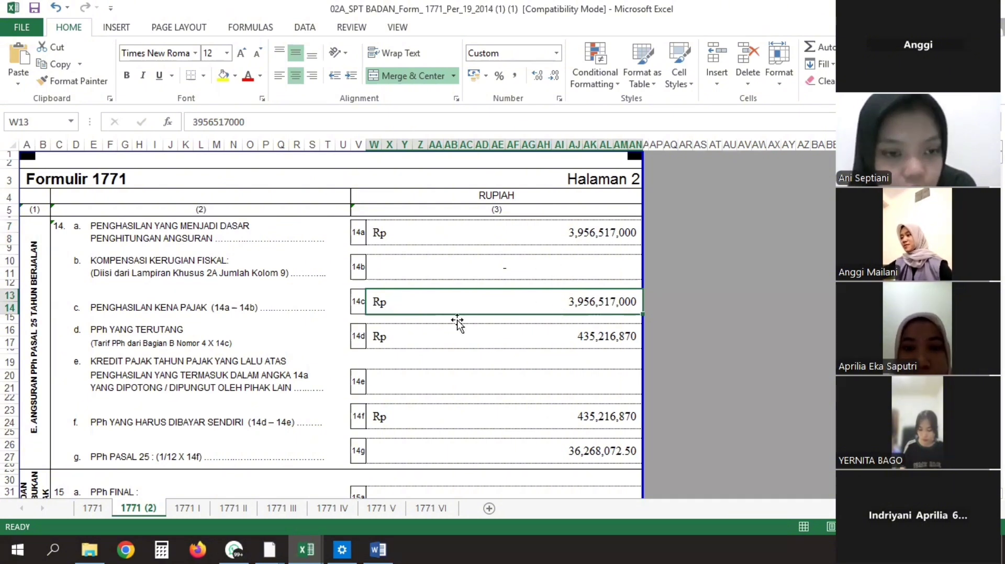
click(555, 339)
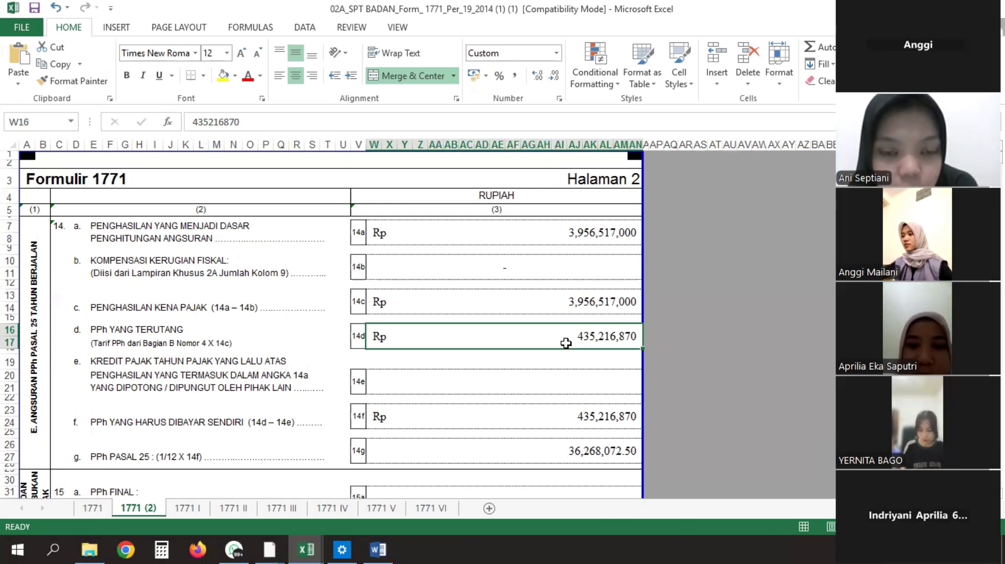
- Review items 14e and 14f of the PPh Pasal 25 installment section and inspect the 14g formula in W26
scroll(567, 346, down, 1)
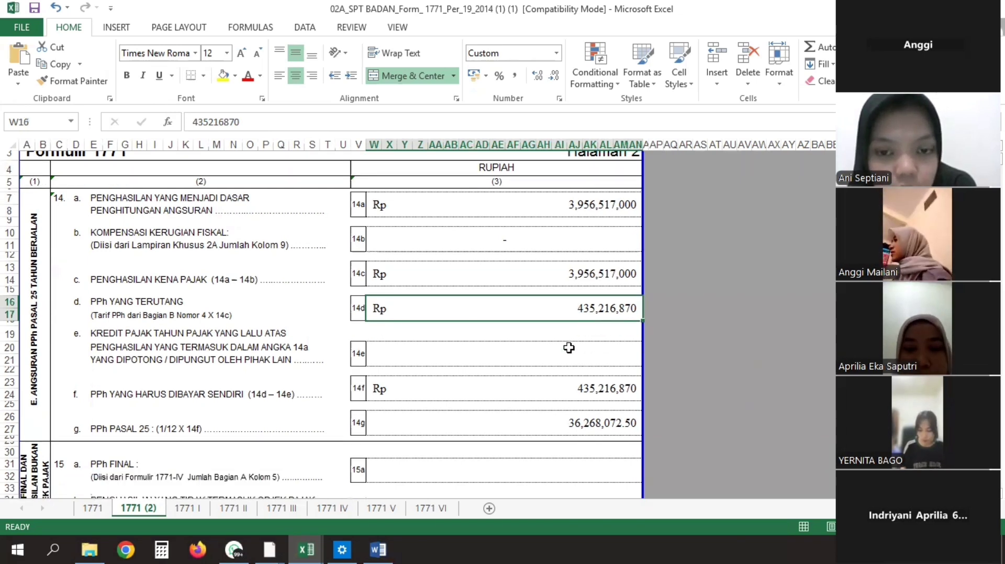
scroll(569, 348, down, 1)
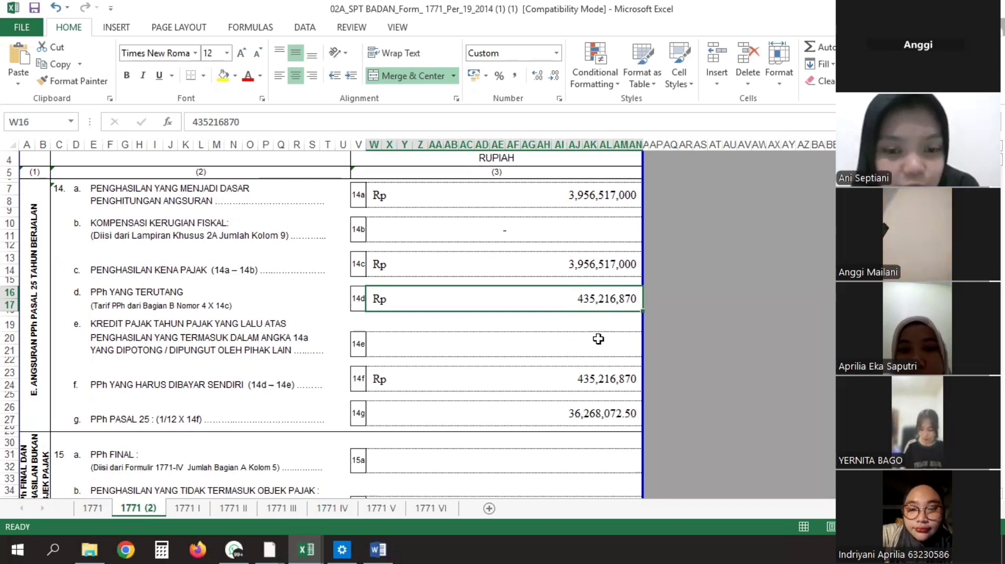
scroll(308, 306, down, 1)
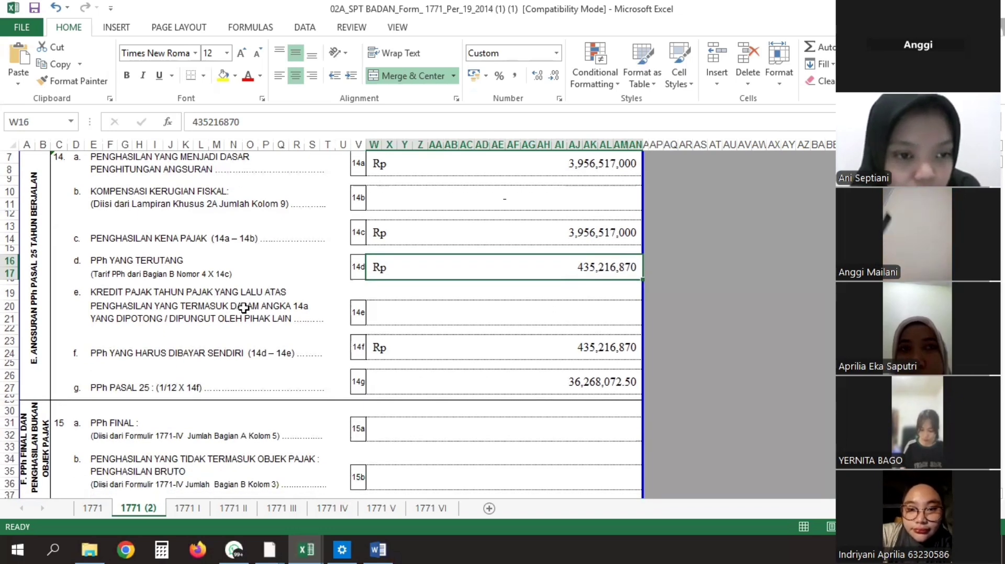
scroll(280, 324, down, 1)
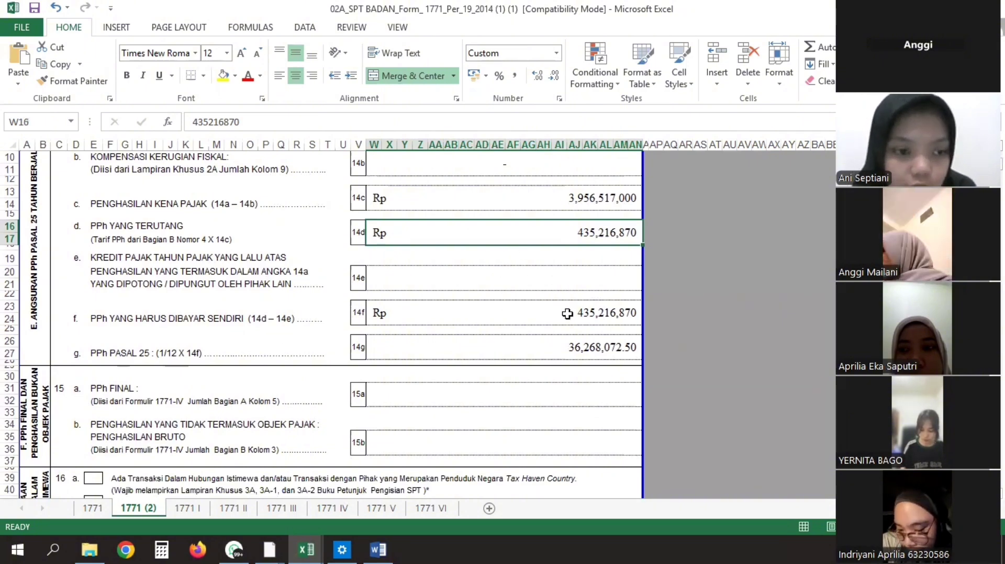
scroll(196, 360, down, 1)
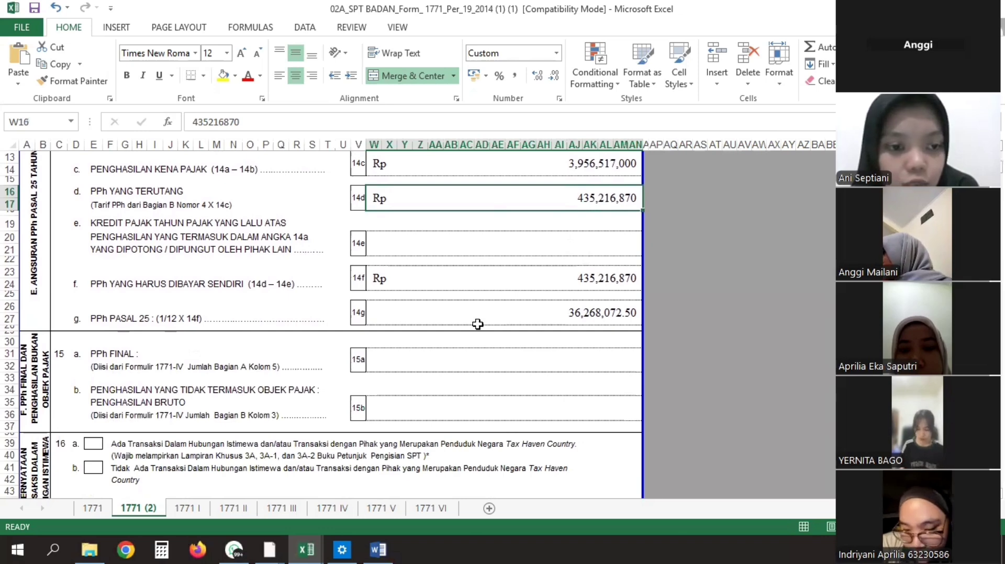
scroll(576, 220, up, 1)
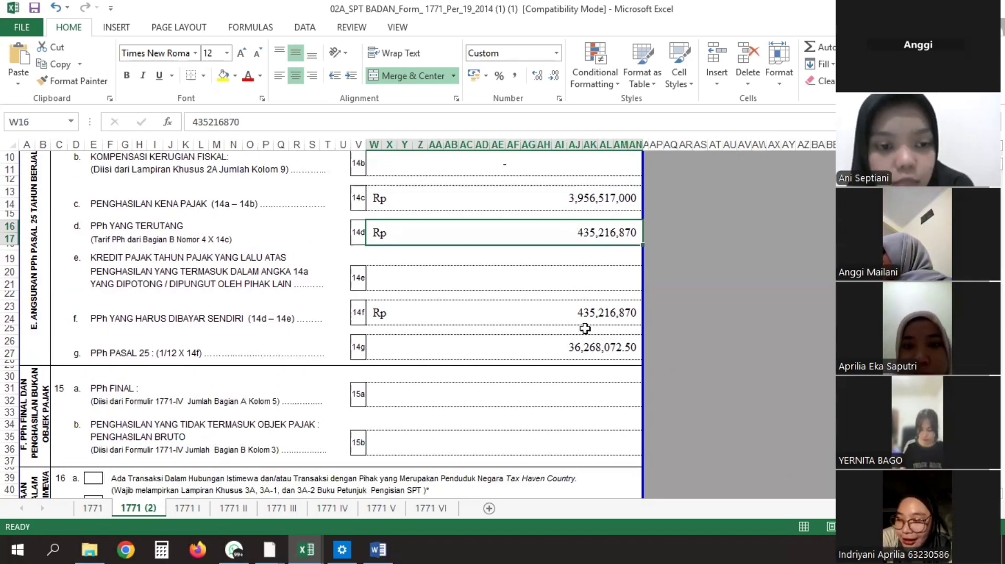
scroll(586, 335, down, 1)
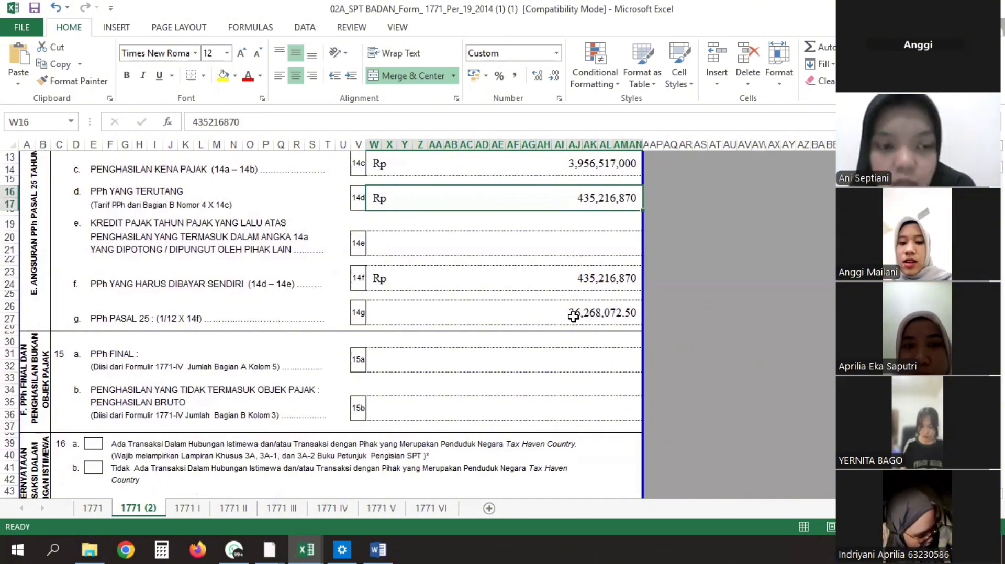
click(487, 317)
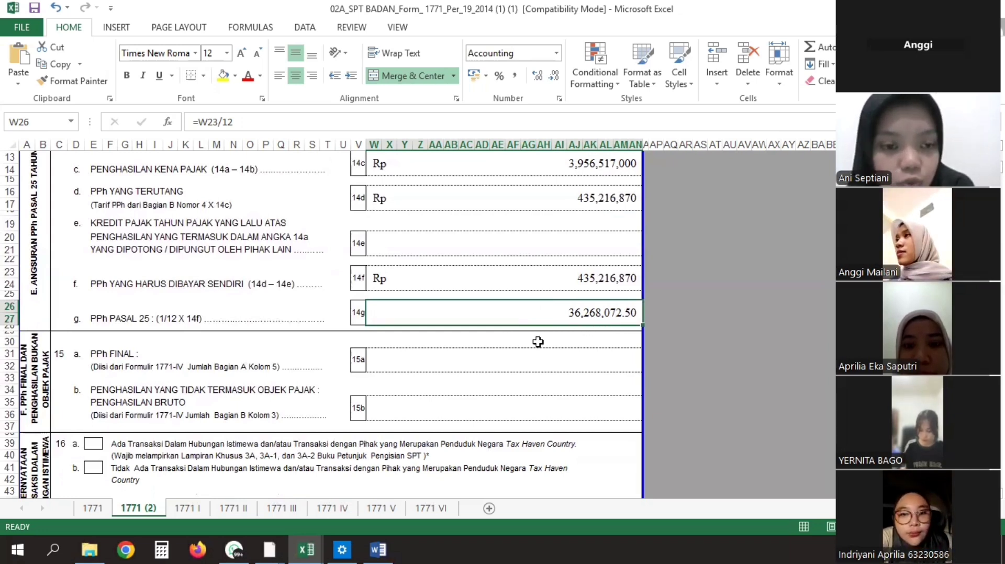
- Review the PPh Final entry in W31, the related-party transaction statement and the attachment checklist on sheet 1771 (2)
scroll(538, 342, down, 1)
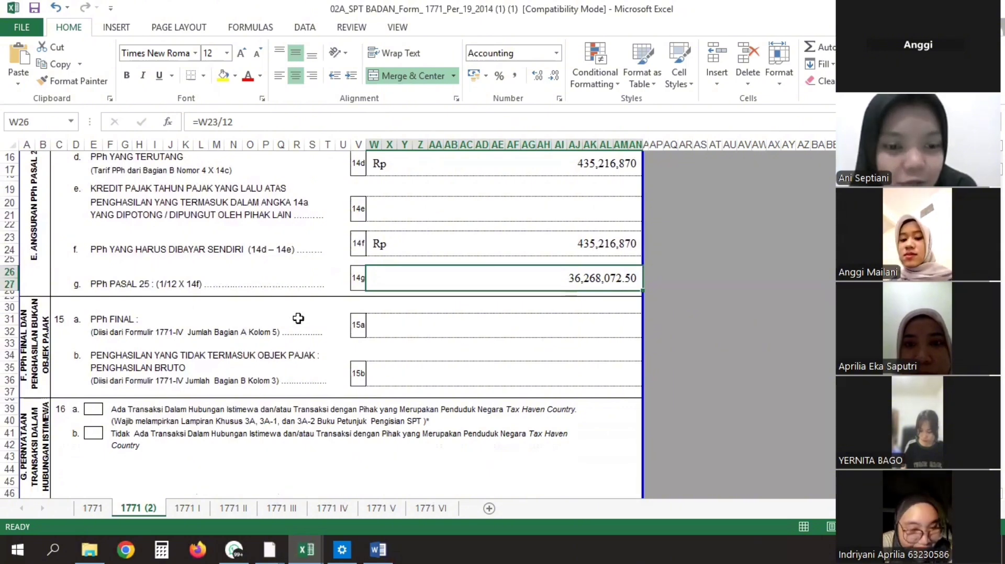
scroll(366, 314, down, 1)
click(430, 299)
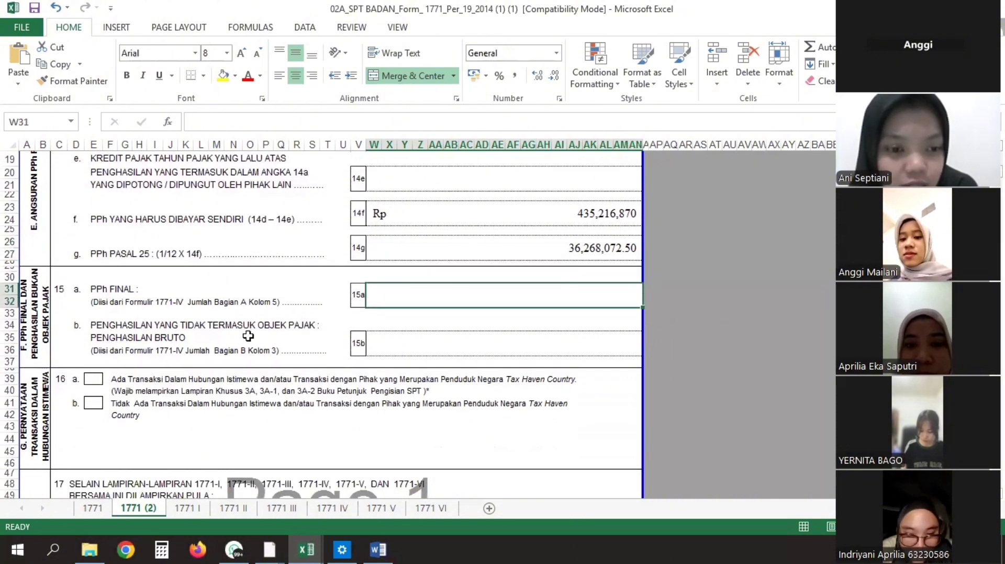
scroll(179, 348, down, 1)
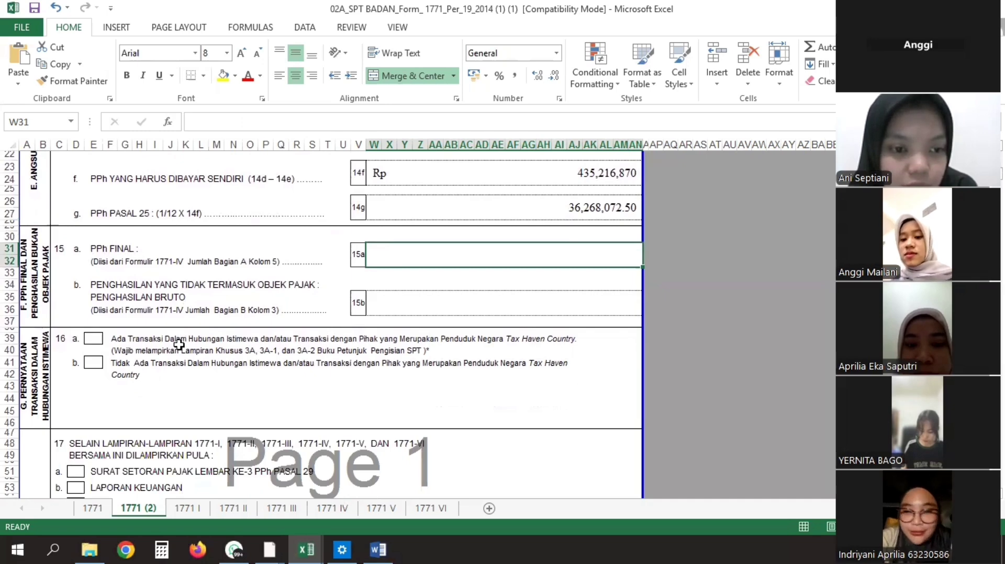
scroll(412, 299, down, 1)
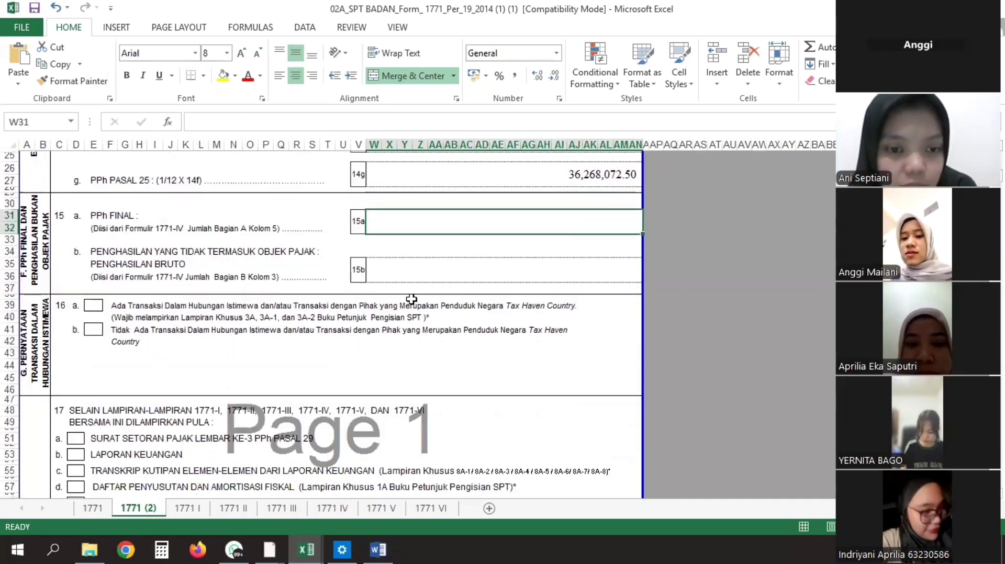
scroll(411, 299, down, 8)
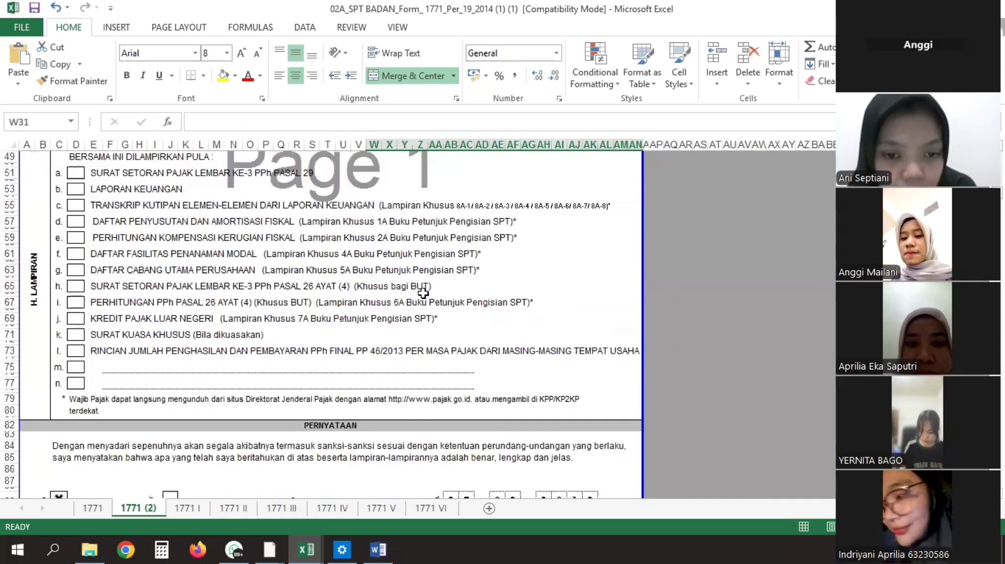
- Review the PERNYATAAN section on sheet 1771 (2), including the WAJIB PAJAK mark, date, signature and signatory details
scroll(361, 424, down, 5)
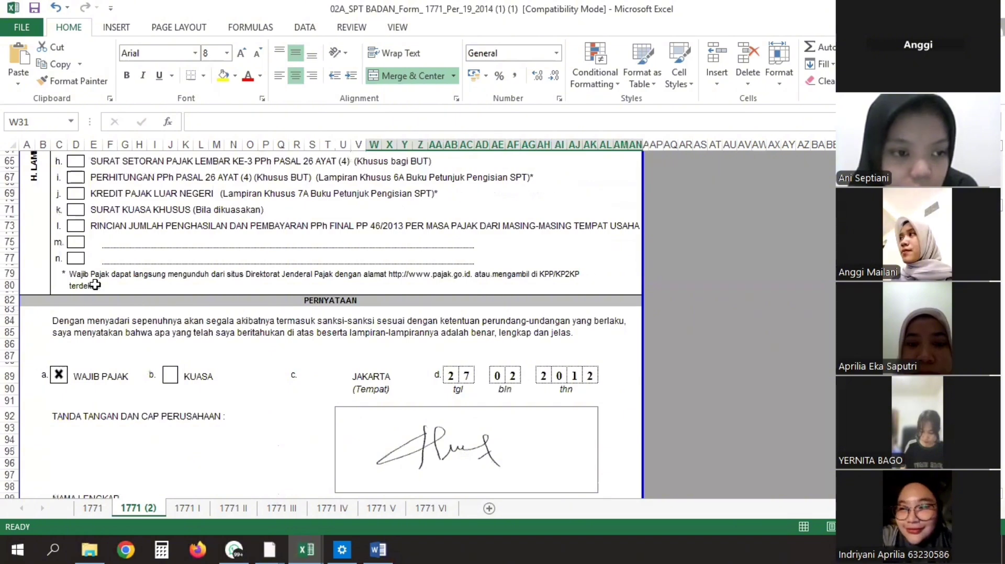
scroll(69, 309, down, 3)
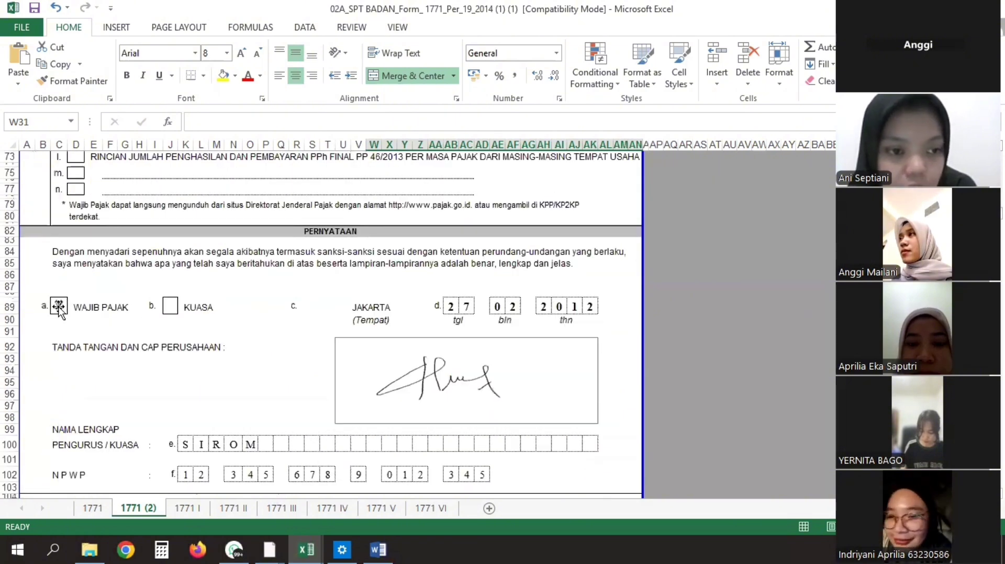
click(59, 305)
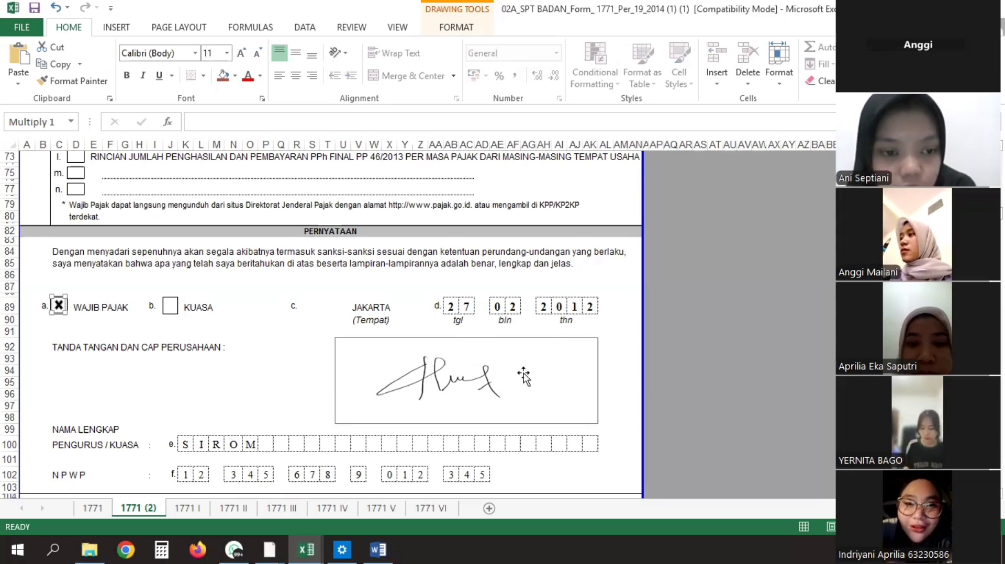
scroll(520, 374, down, 2)
scroll(114, 490, up, 13)
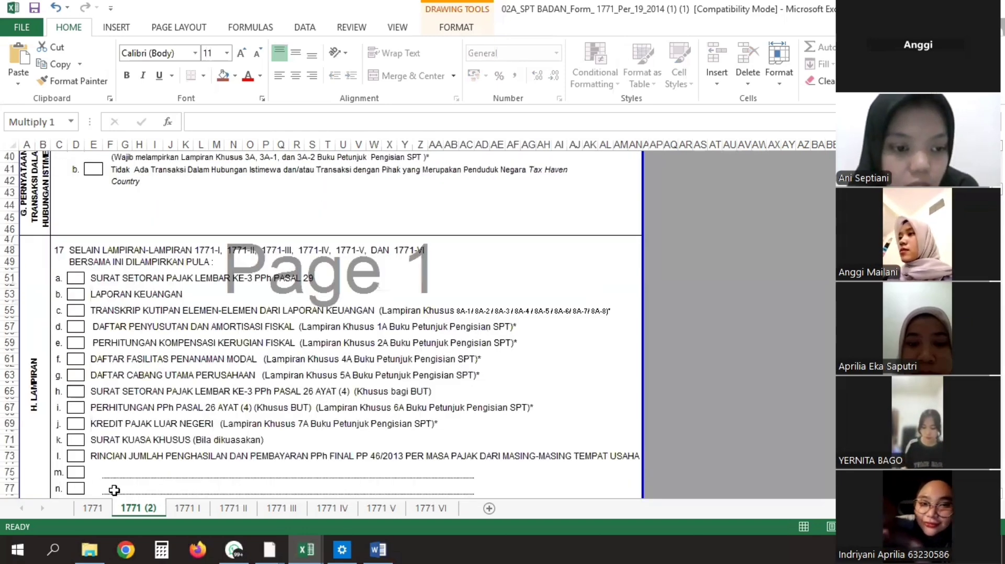
scroll(90, 519, up, 5)
- Review the IDENTITAS section, phone number row and accountant and consultant fields on sheet 1771
click(91, 509)
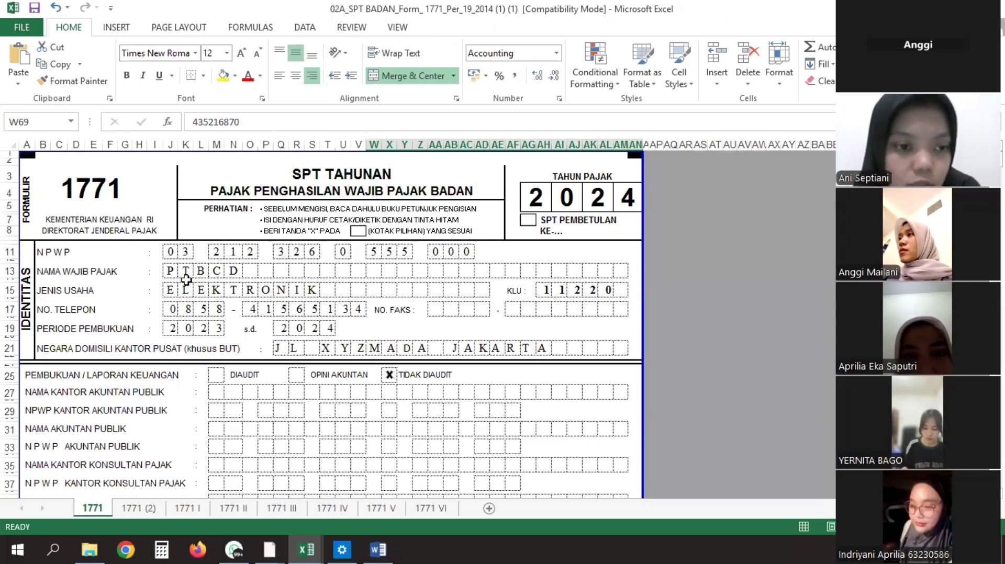
drag(172, 313, 359, 311)
scroll(267, 351, down, 2)
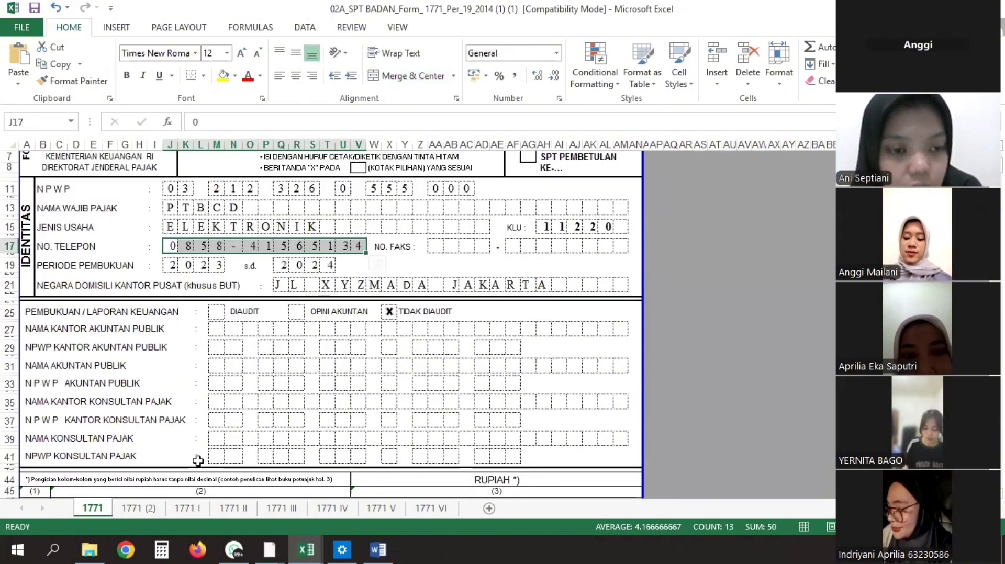
scroll(197, 460, up, 2)
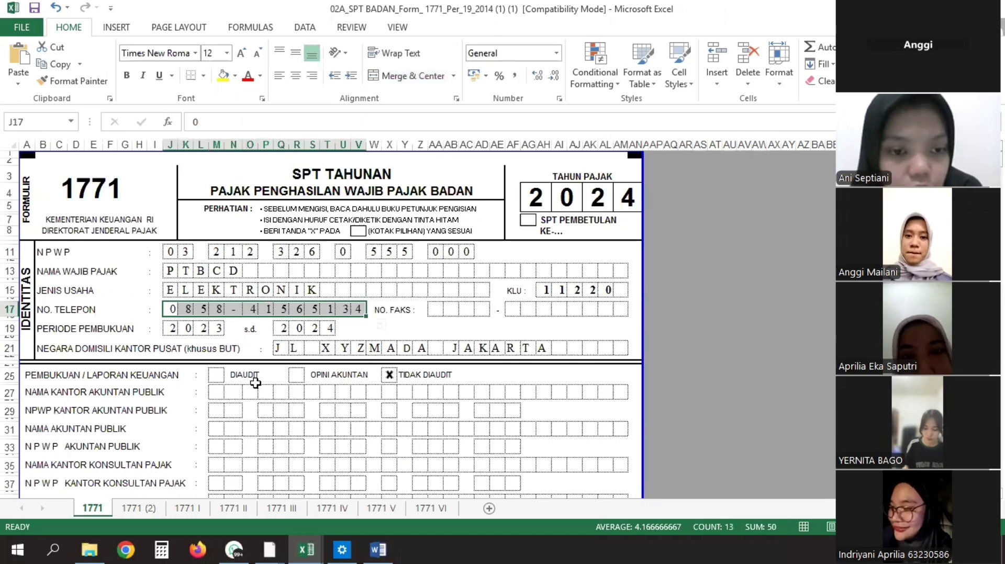
- Change the last digit of the PERIODE PEMBUKUAN start year to 4 so that it reads 2024
click(219, 330)
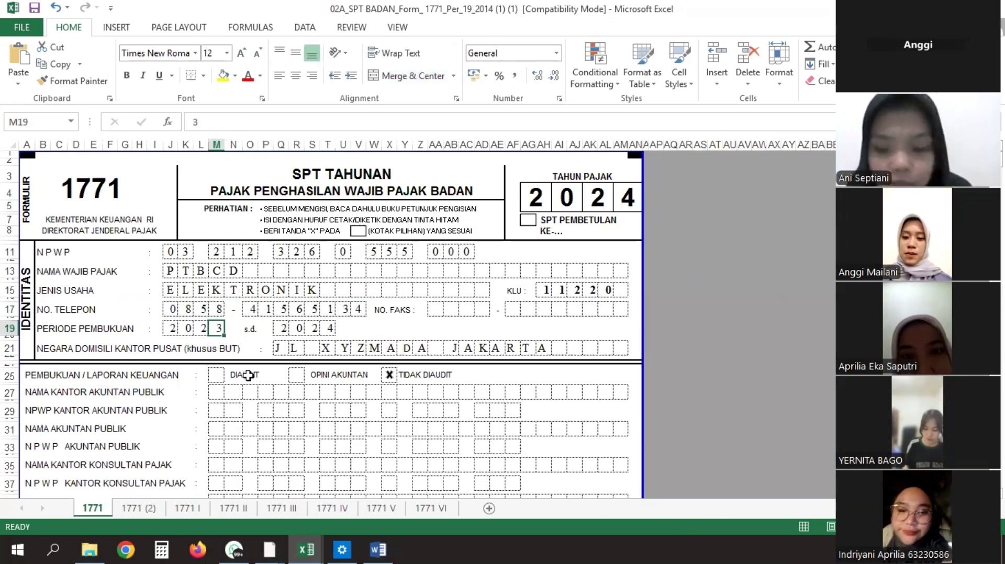
text(4)
key(Return)
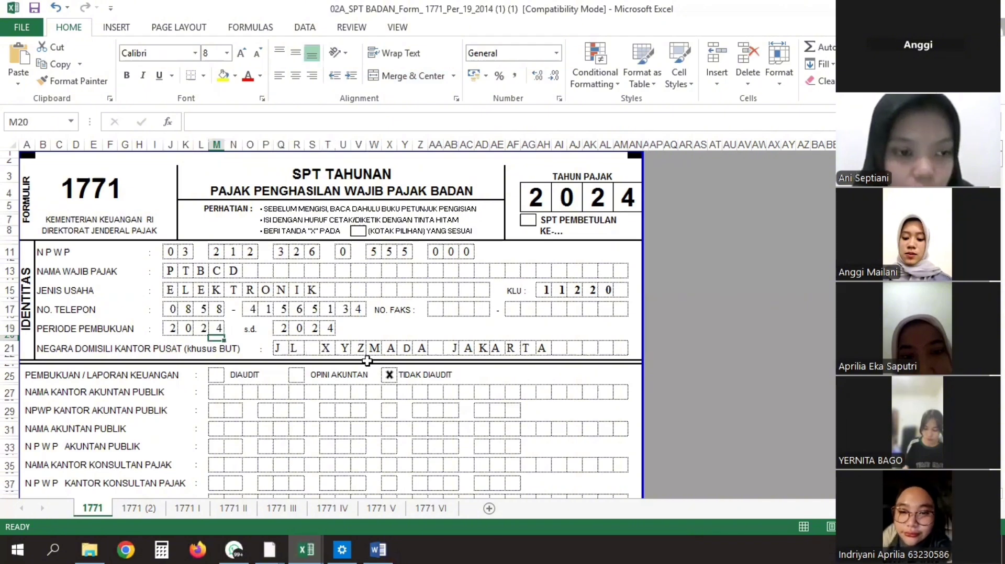
- Review section A on sheet 1771, checking KOMPENSASI KERUGIAN FISKAL in W50 and the PENGHASILAN KENA PAJAK formula in W53
scroll(367, 354, down, 3)
scroll(369, 346, down, 3)
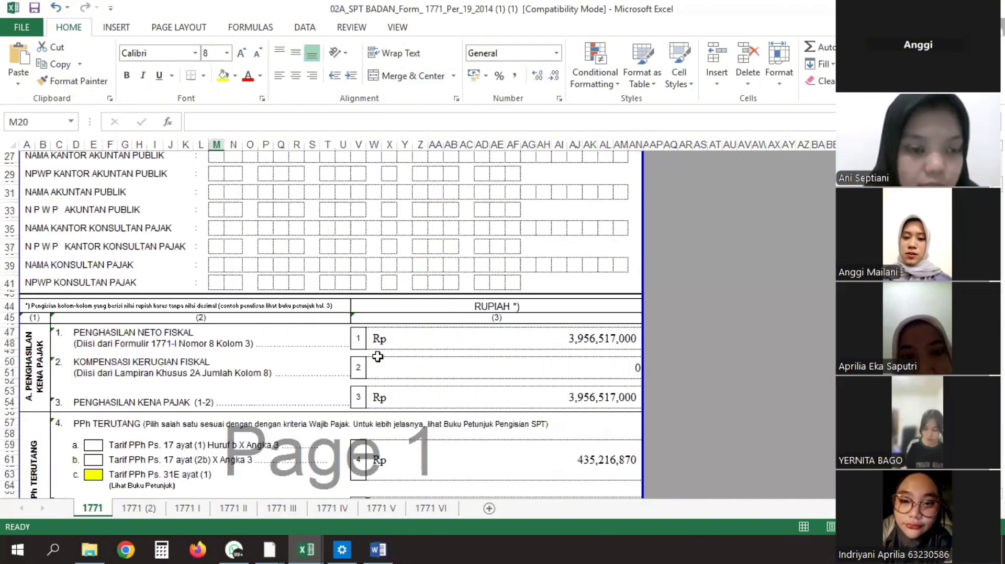
scroll(534, 332, down, 1)
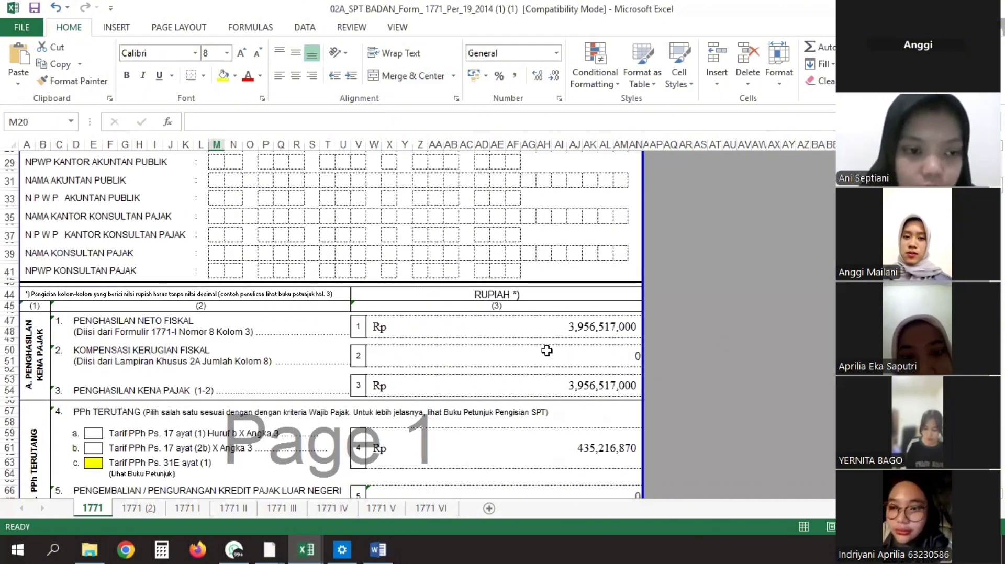
scroll(372, 452, down, 1)
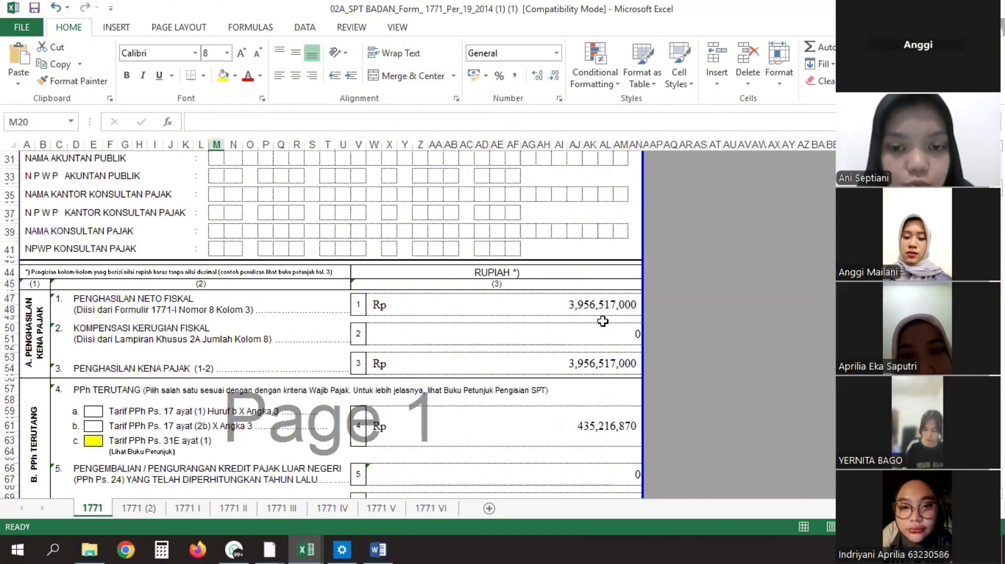
click(553, 342)
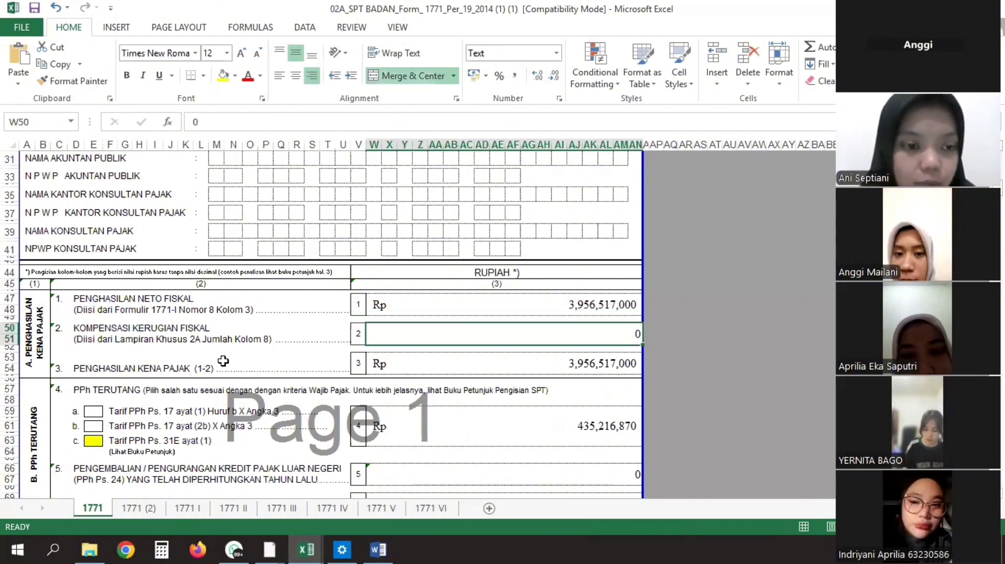
scroll(194, 330, down, 1)
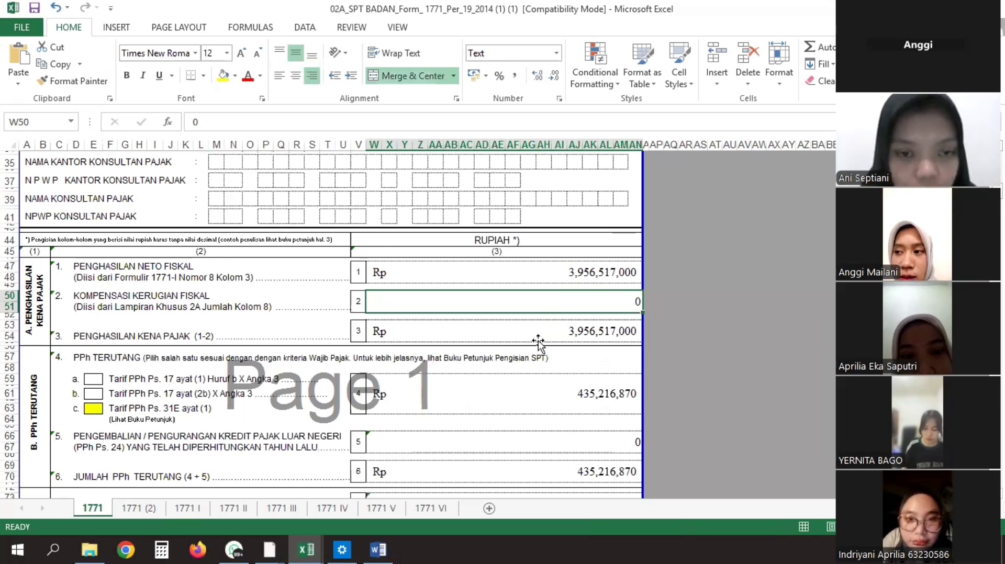
click(540, 331)
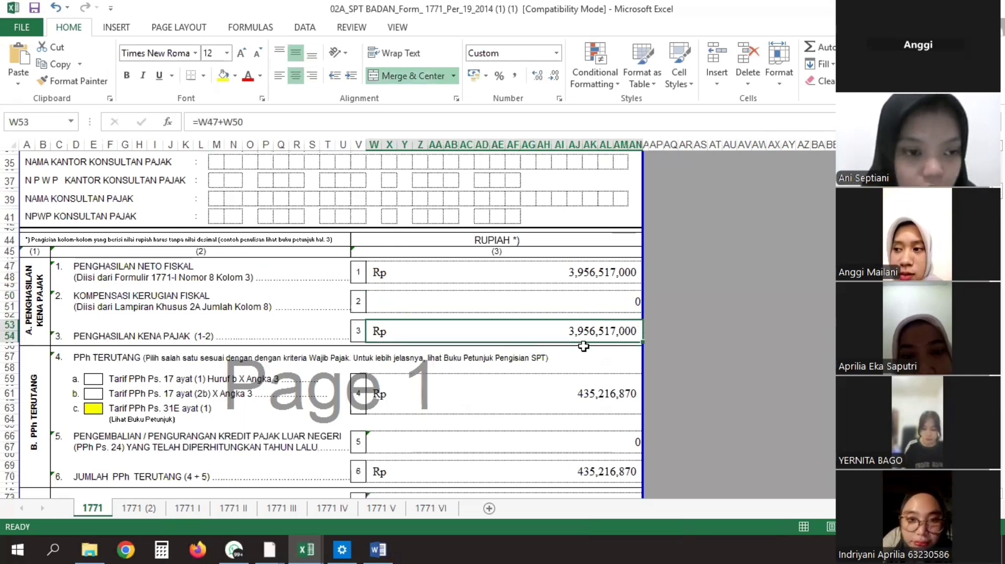
- Review section B, PPh TERUTANG, checking the tax due in W59, the foreign credit adjustment in W66 and the item 6 total
scroll(584, 345, down, 1)
scroll(503, 348, down, 1)
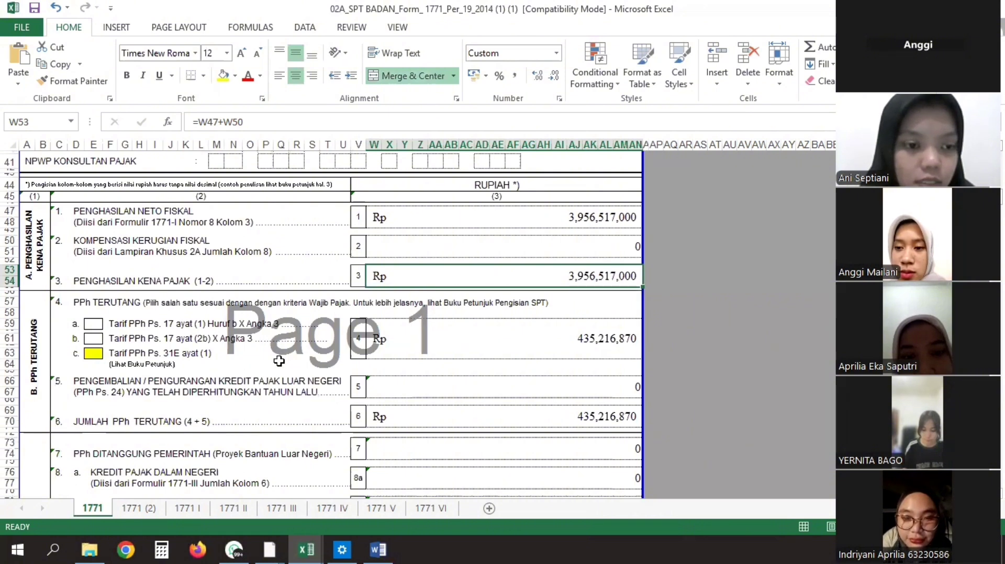
scroll(277, 360, down, 1)
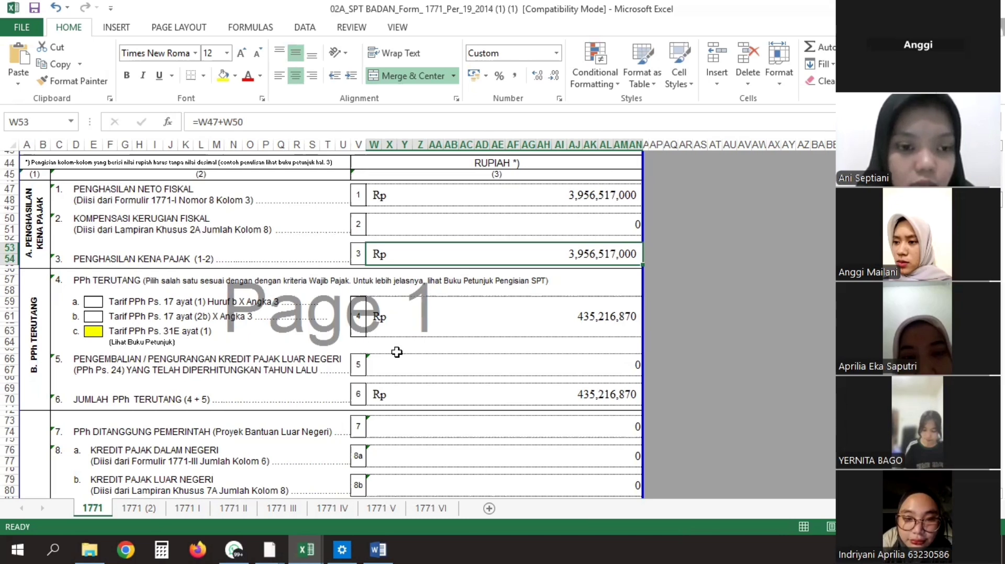
click(423, 331)
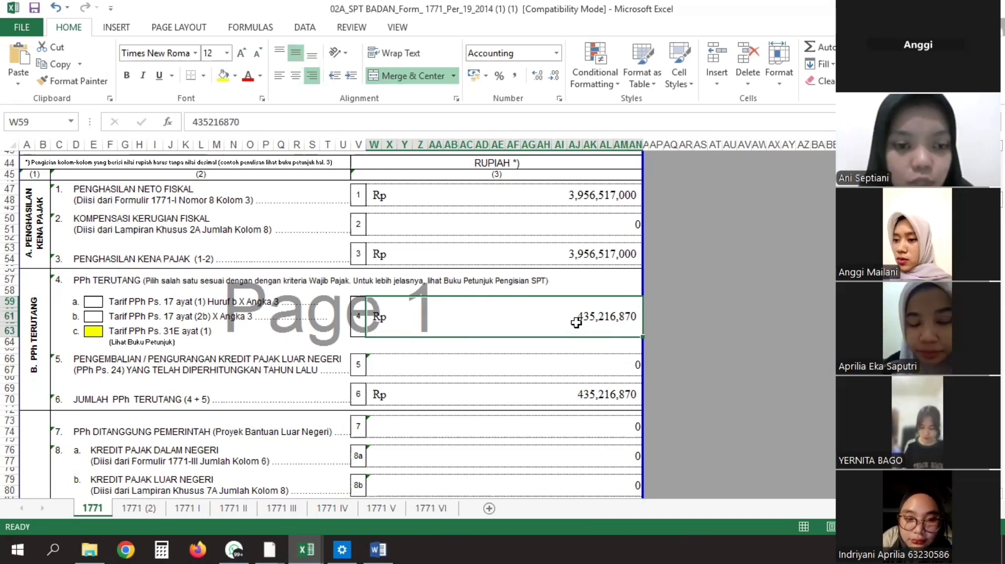
scroll(576, 324, down, 1)
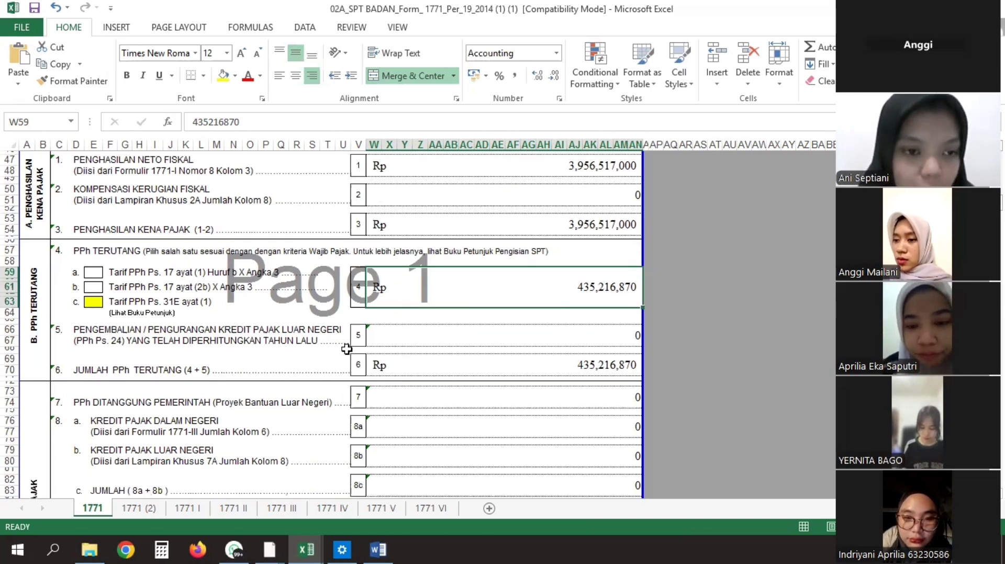
click(428, 339)
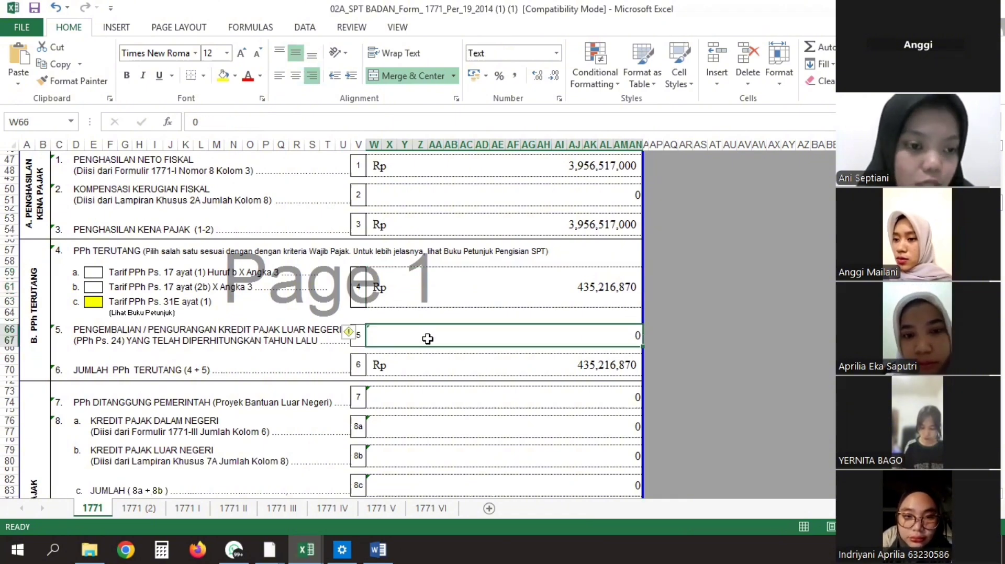
scroll(398, 332, down, 2)
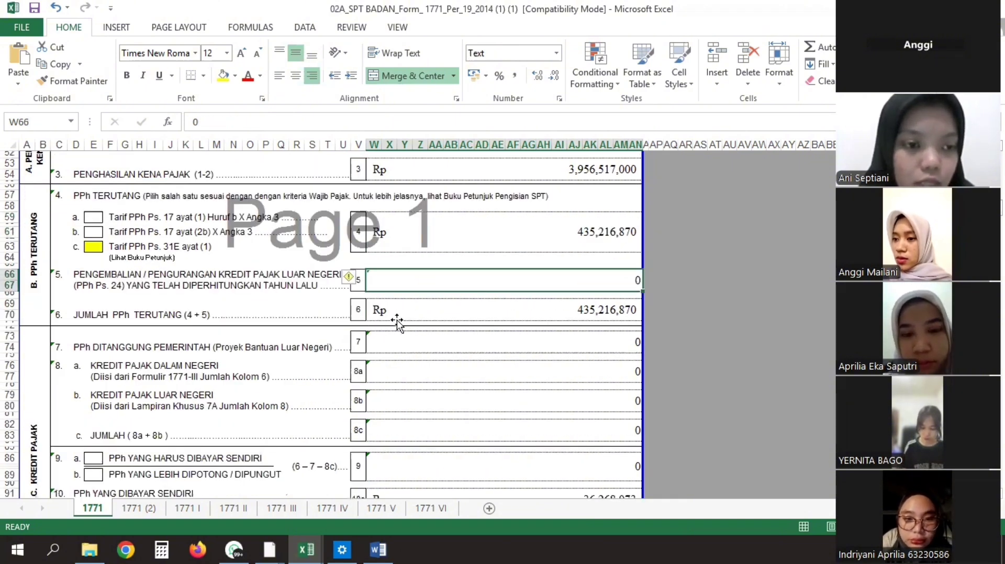
scroll(396, 319, up, 1)
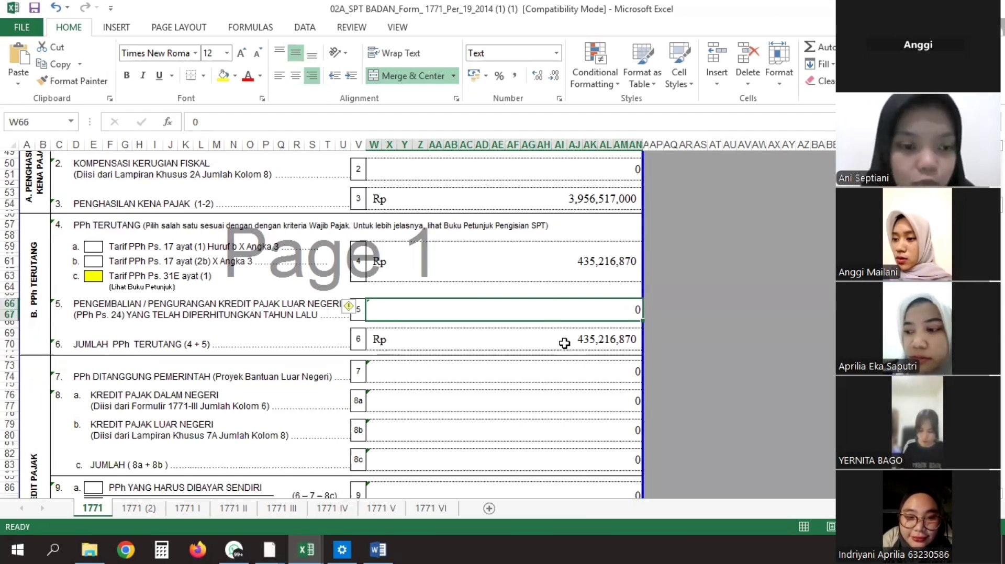
- Review section C, KREDIT PAJAK, checking items 7 to 9, the monthly PPh Pasal 25 in W91 and the 10c formula in W100
scroll(564, 343, down, 1)
scroll(563, 343, down, 1)
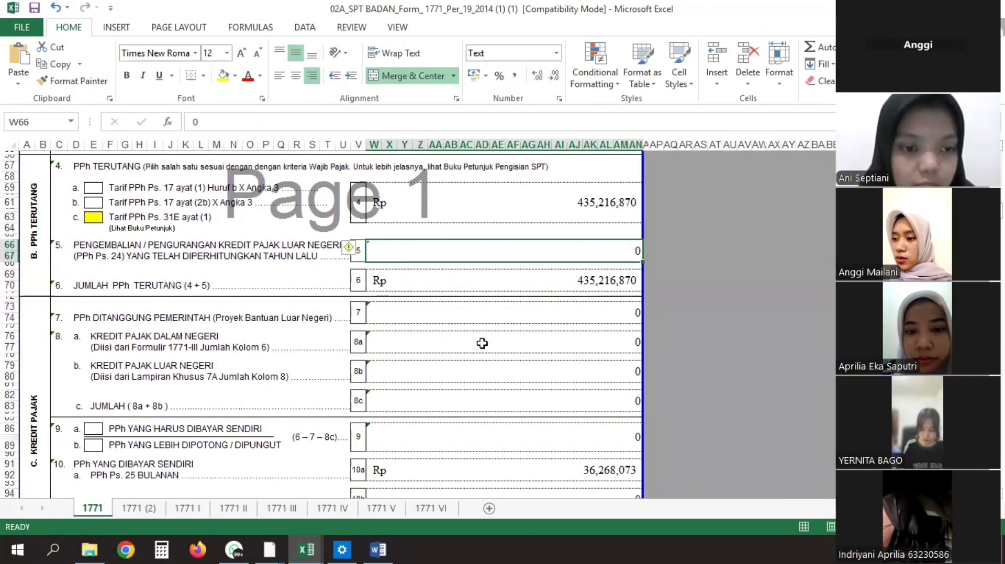
scroll(481, 345, down, 1)
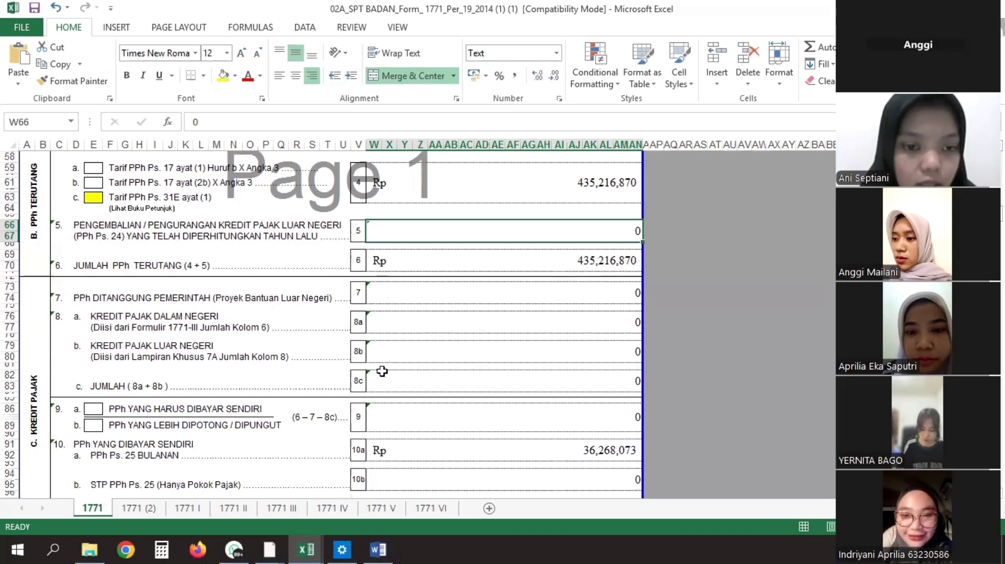
scroll(406, 354, down, 2)
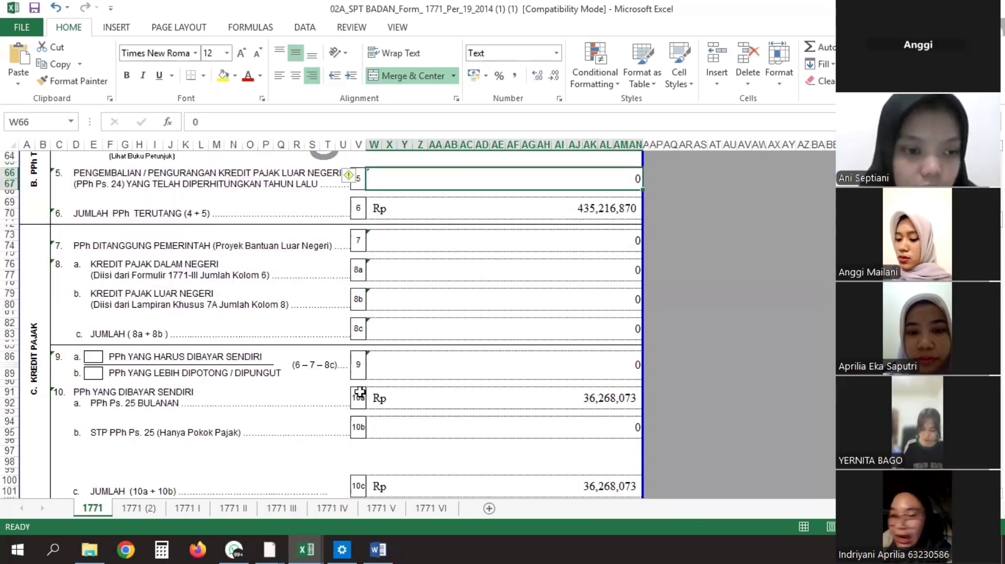
scroll(337, 370, down, 1)
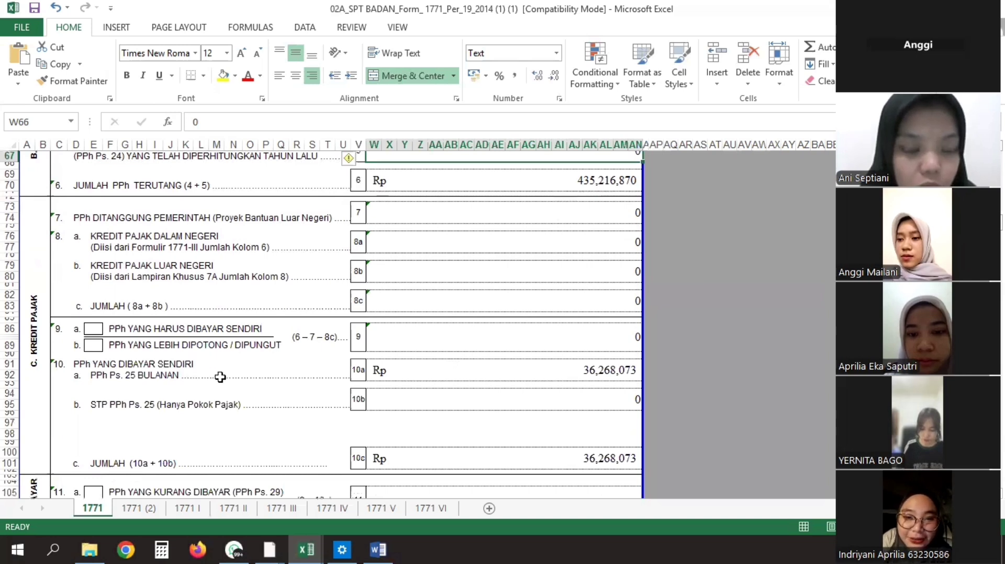
click(487, 372)
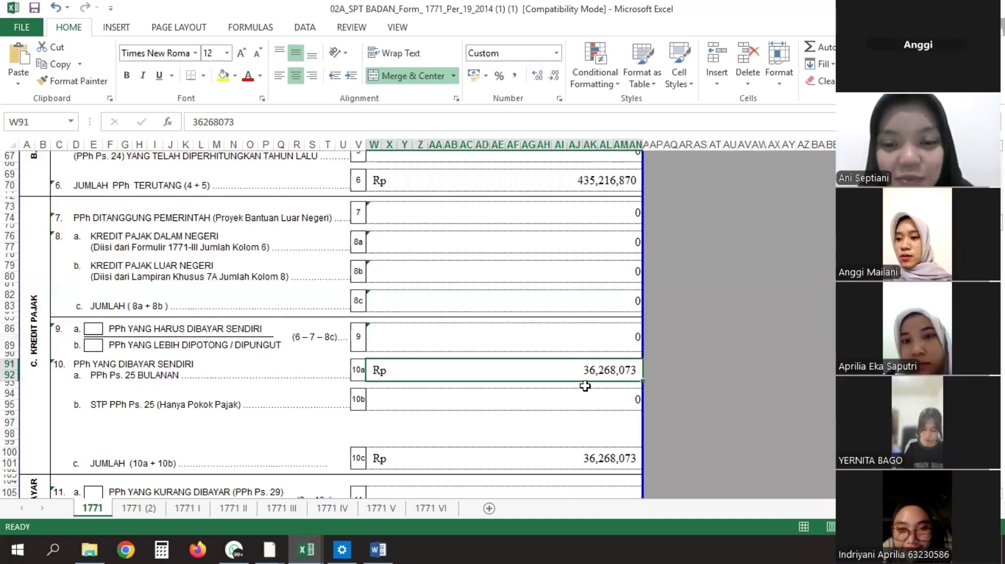
scroll(586, 385, down, 2)
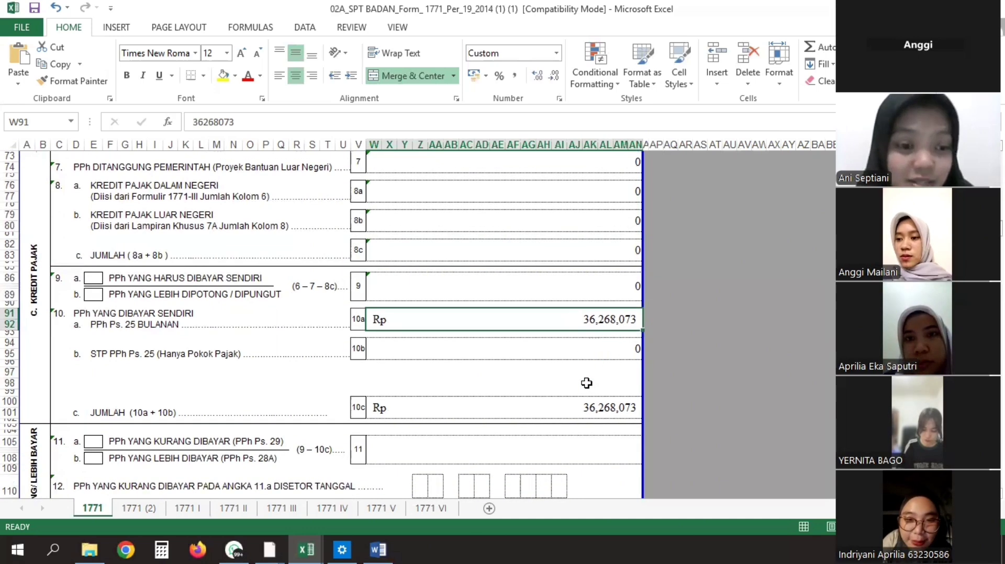
scroll(586, 382, down, 2)
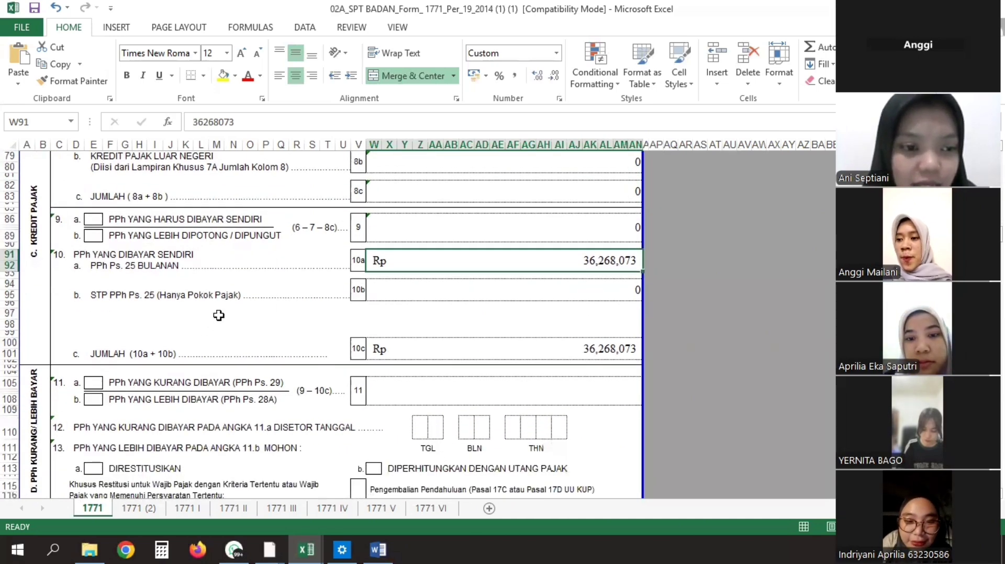
click(532, 349)
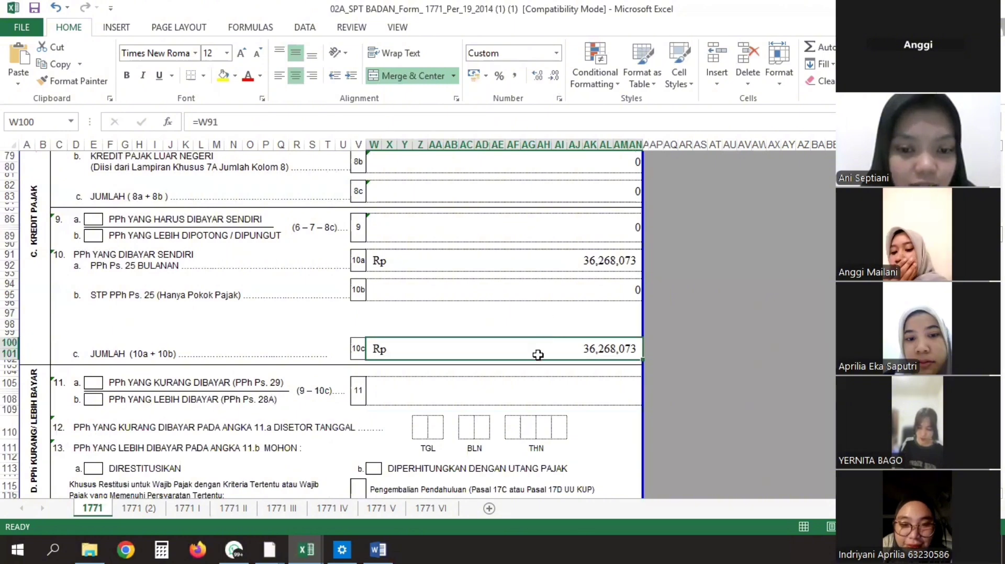
- Review section D, checking item 11 in W105 and the item 13 overpayment options, and return to the start of form 1771
scroll(538, 355, down, 3)
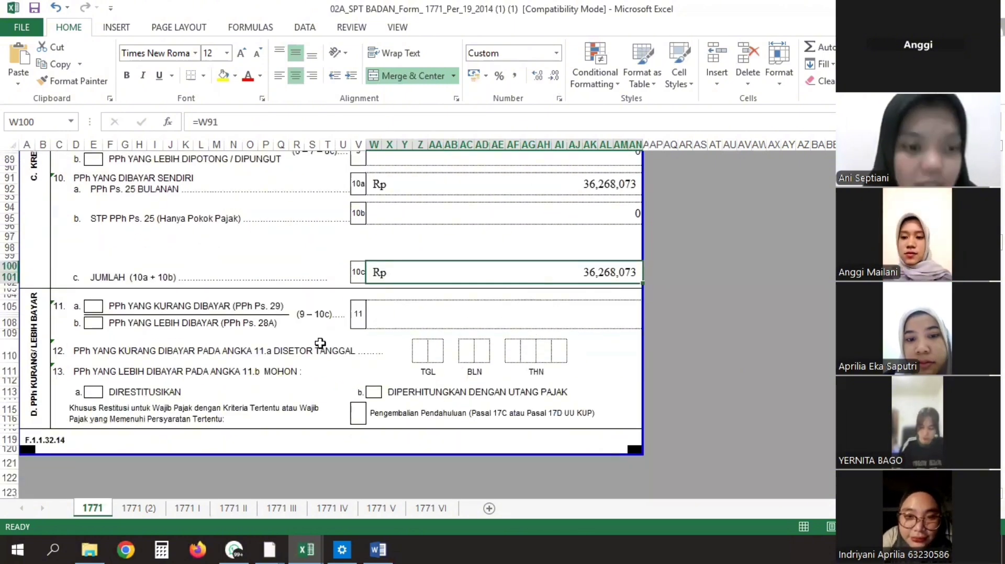
click(399, 312)
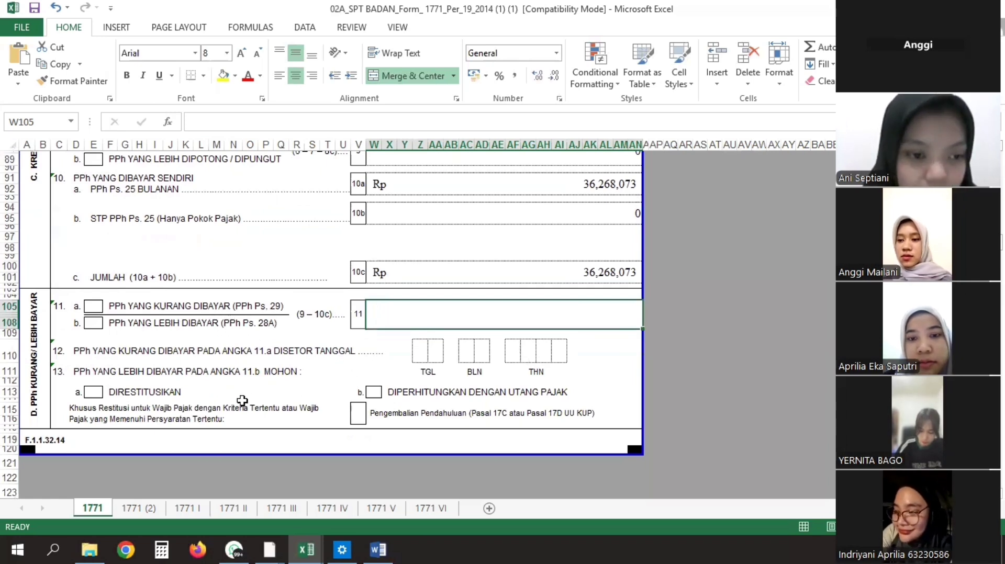
scroll(225, 402, down, 1)
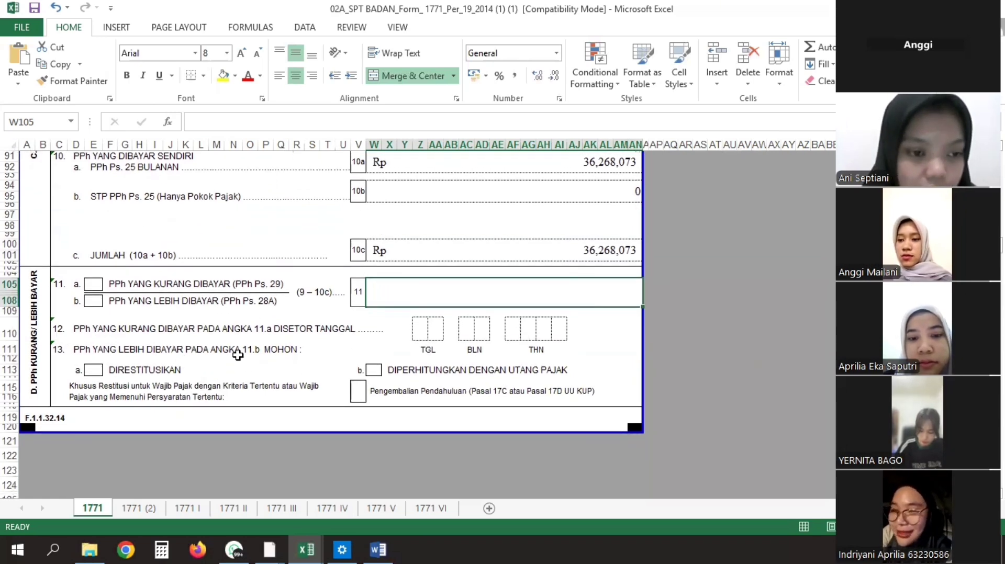
click(390, 370)
scroll(390, 367, up, 1)
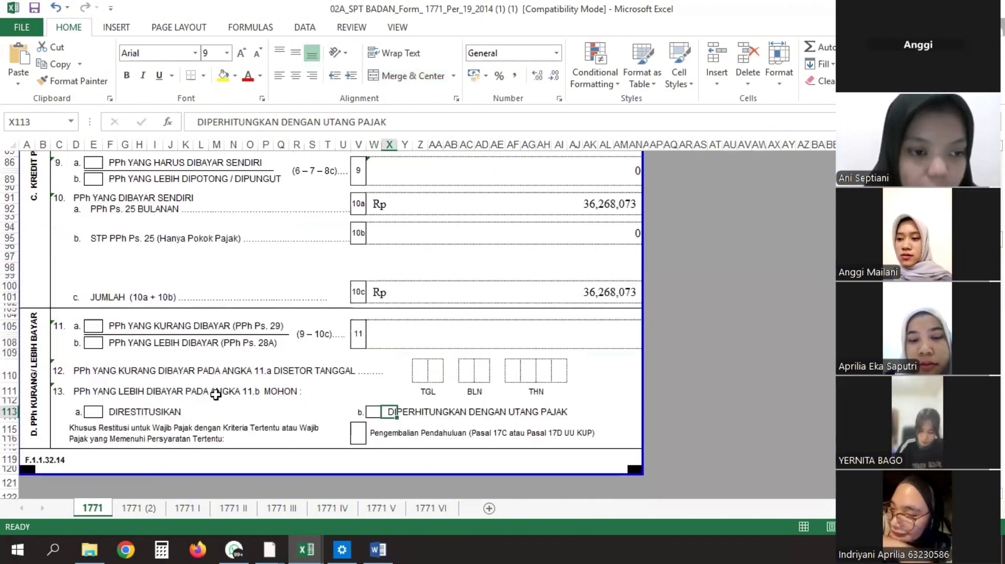
scroll(216, 393, up, 10)
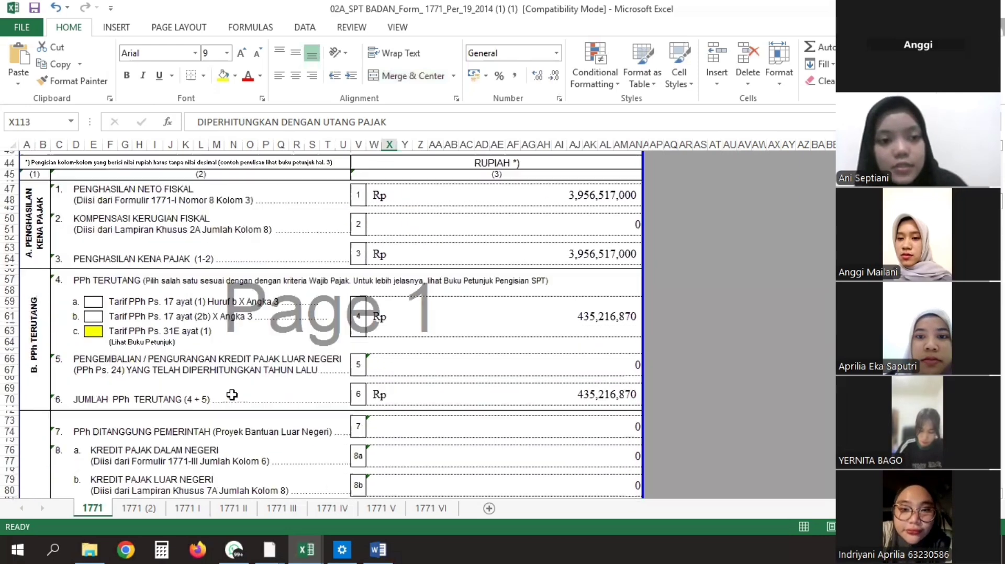
scroll(232, 393, up, 5)
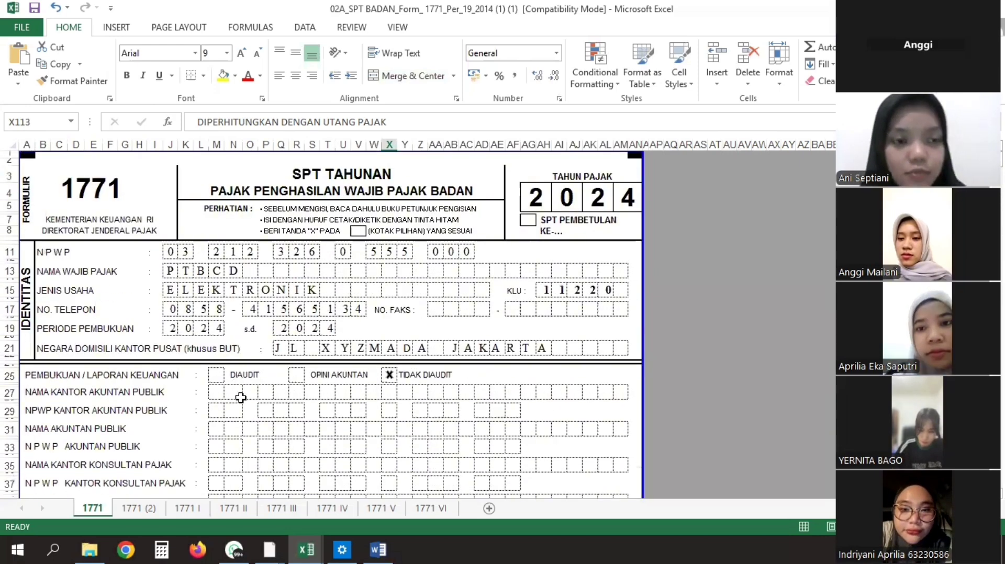